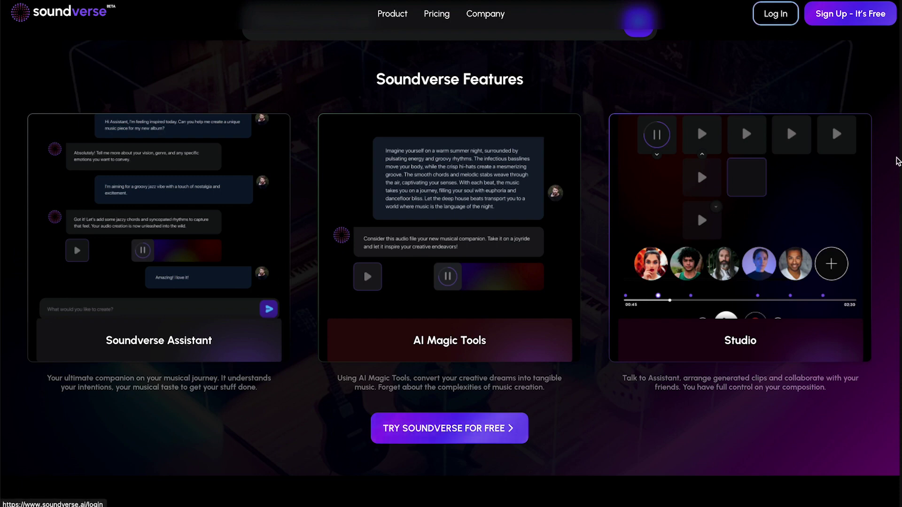
- Log in with the account credentials to reach the Beat Bliss project chat
{"action": "left_click", "coordinate": [776, 14]}
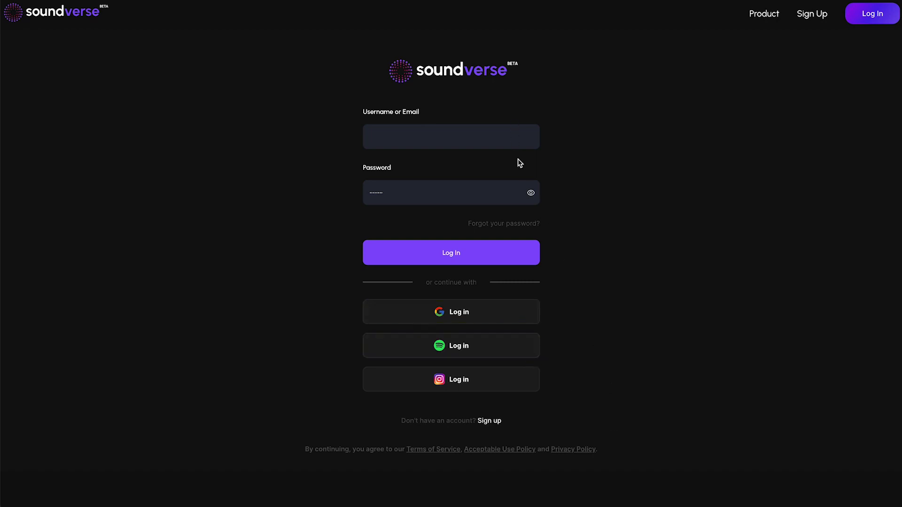
{"action": "left_click", "coordinate": [530, 258]}
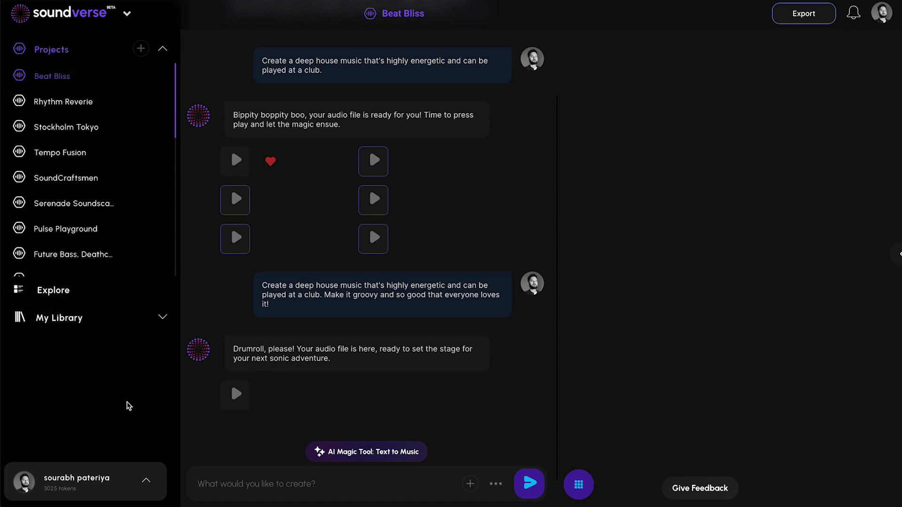
- Hide the projects sidebar and open the arrangement studio panel
{"action": "mouse_move", "coordinate": [177, 137]}
{"action": "left_mouse_down"}
{"action": "mouse_move", "coordinate": [177, 155]}
{"action": "mouse_move", "coordinate": [173, 127]}
{"action": "left_mouse_up"}
{"action": "left_click", "coordinate": [126, 15]}
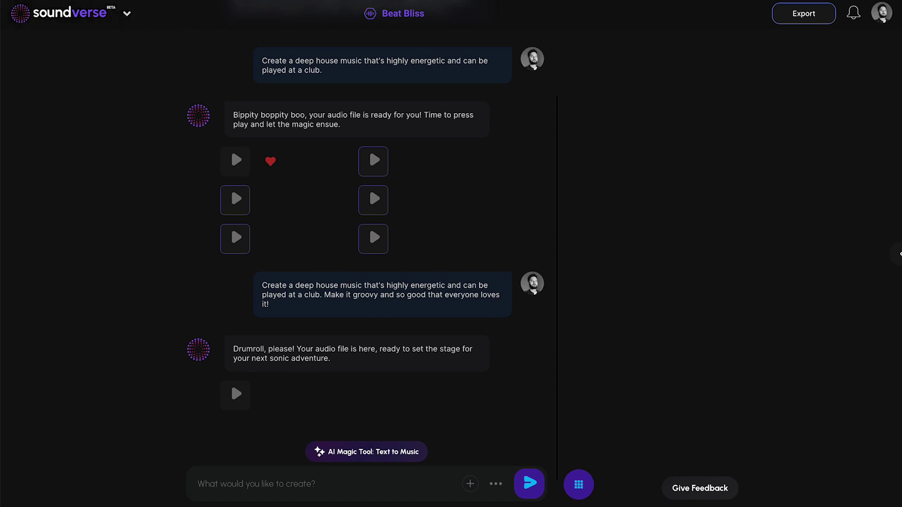
{"action": "scroll", "coordinate": [540, 439], "scroll_direction": "up", "scroll_amount": 3}
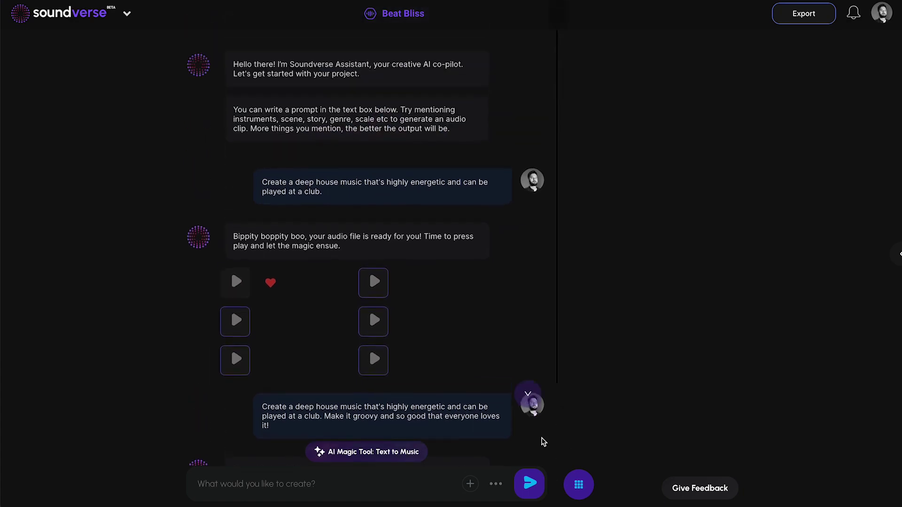
{"action": "scroll", "coordinate": [543, 441], "scroll_direction": "down", "scroll_amount": 3}
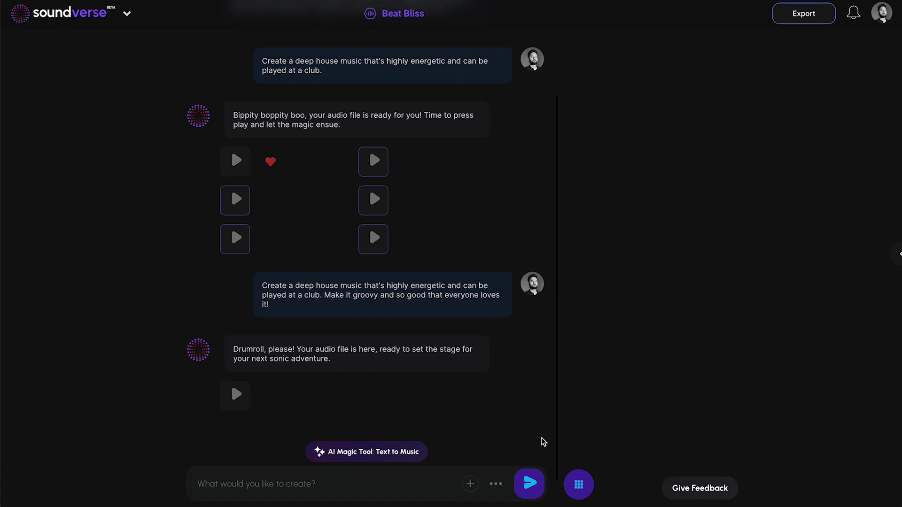
{"action": "left_click", "coordinate": [896, 254]}
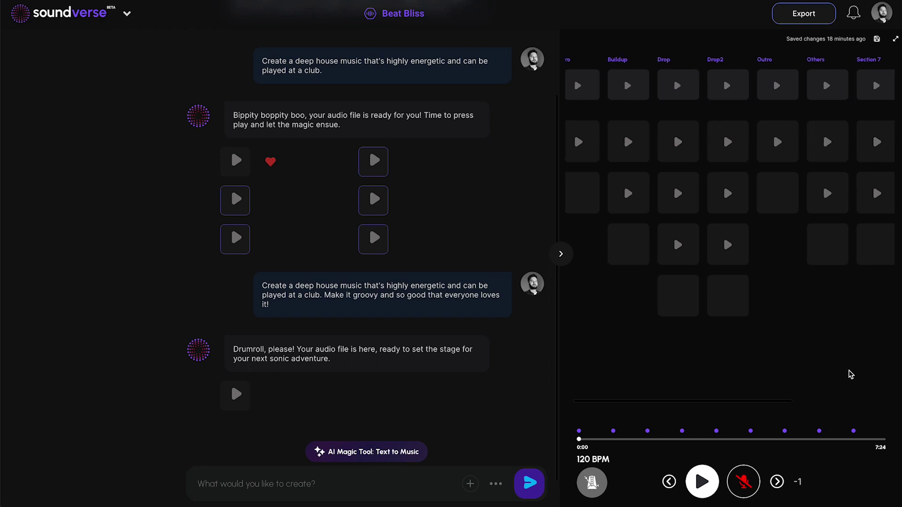
- Add the third deep house clip to the arrangement, then close the panel and restore the sidebar
{"action": "mouse_move", "coordinate": [235, 238]}
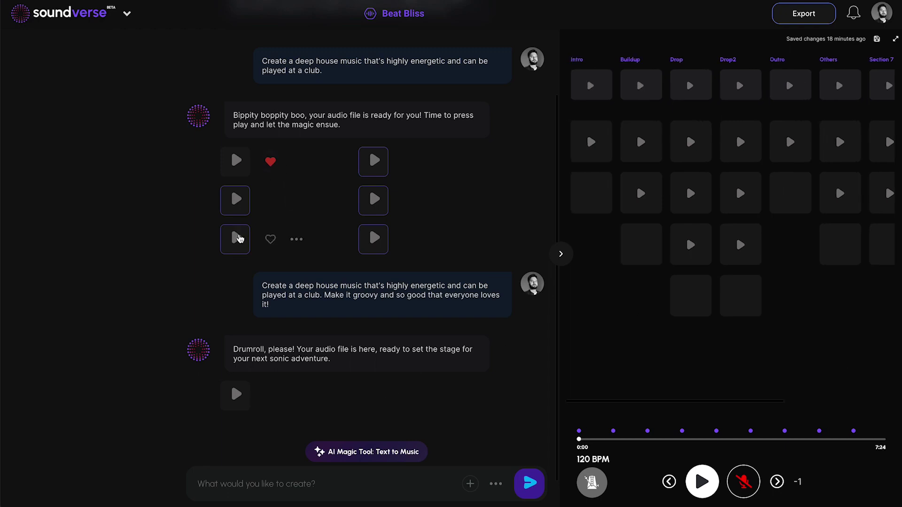
{"action": "left_click", "coordinate": [295, 242]}
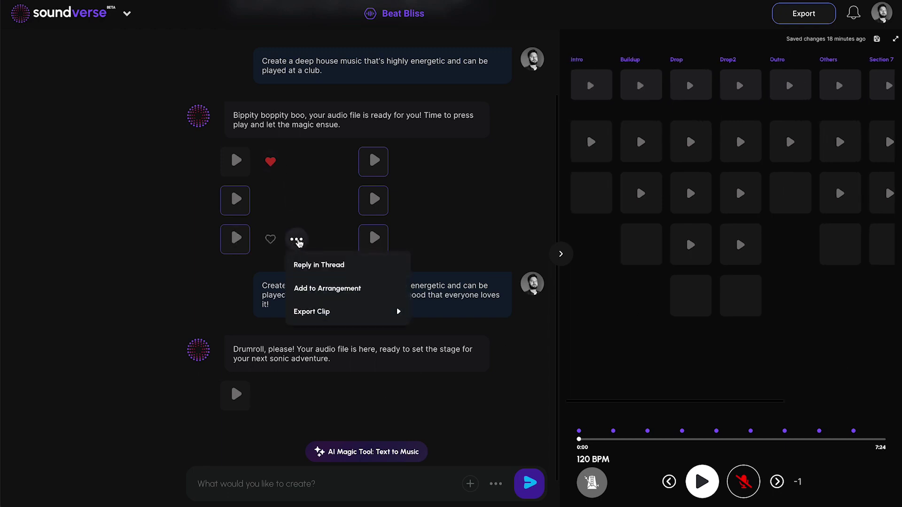
{"action": "left_click", "coordinate": [295, 242]}
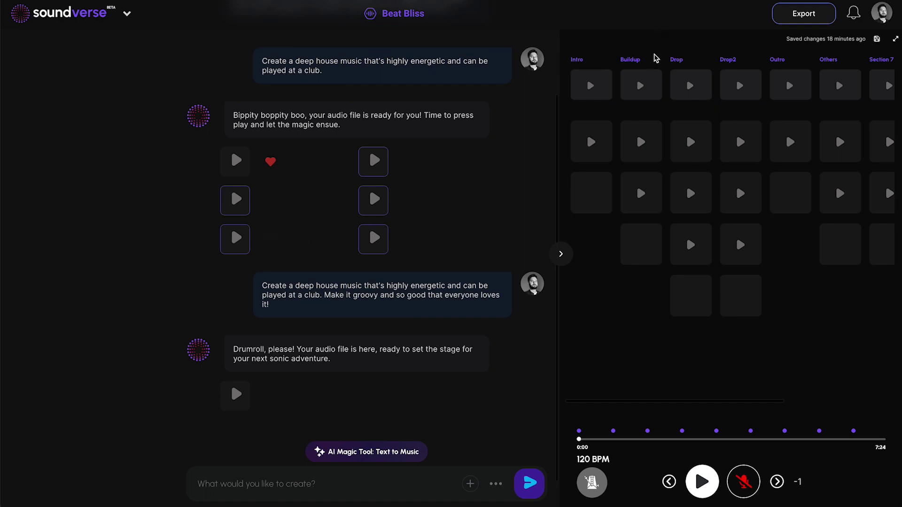
{"action": "left_click", "coordinate": [297, 240]}
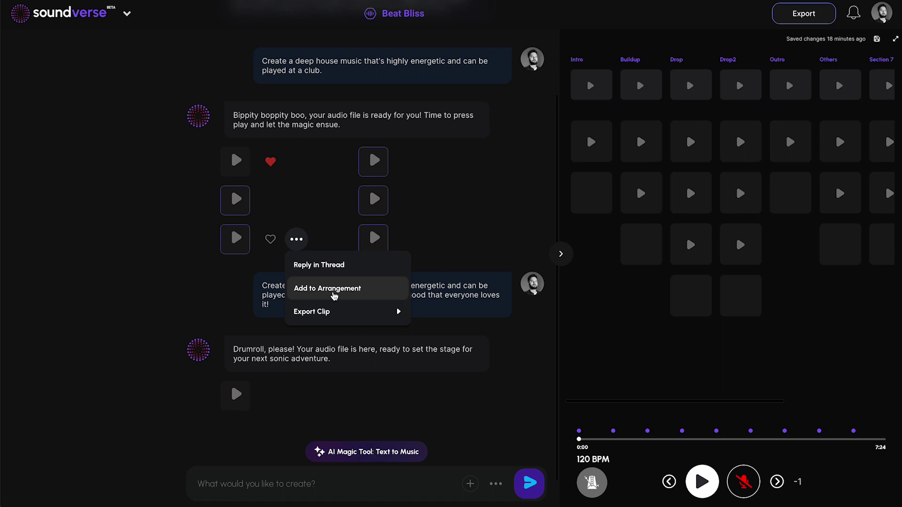
{"action": "left_click", "coordinate": [331, 294]}
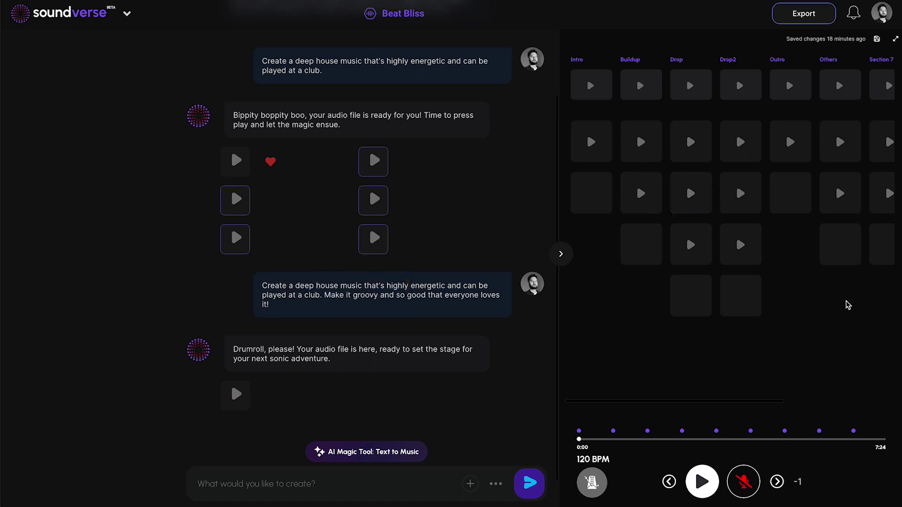
{"action": "left_click", "coordinate": [564, 261]}
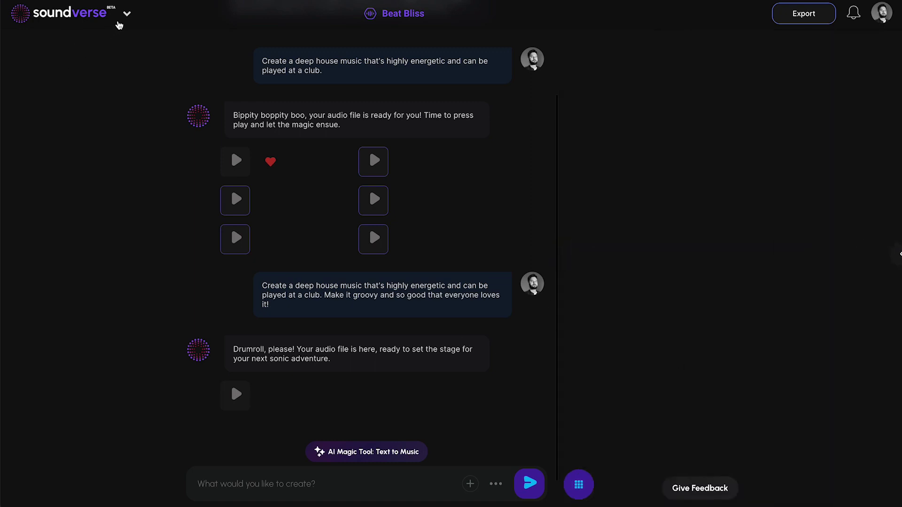
{"action": "left_click", "coordinate": [126, 15]}
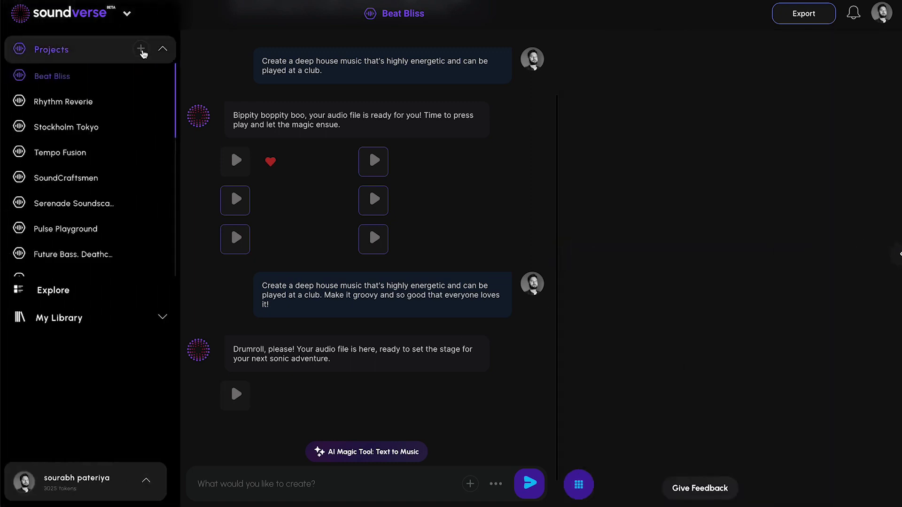
- Create a new Beat Banks project and enter the loud, distorted synth-melody house prompt
{"action": "left_click", "coordinate": [141, 50]}
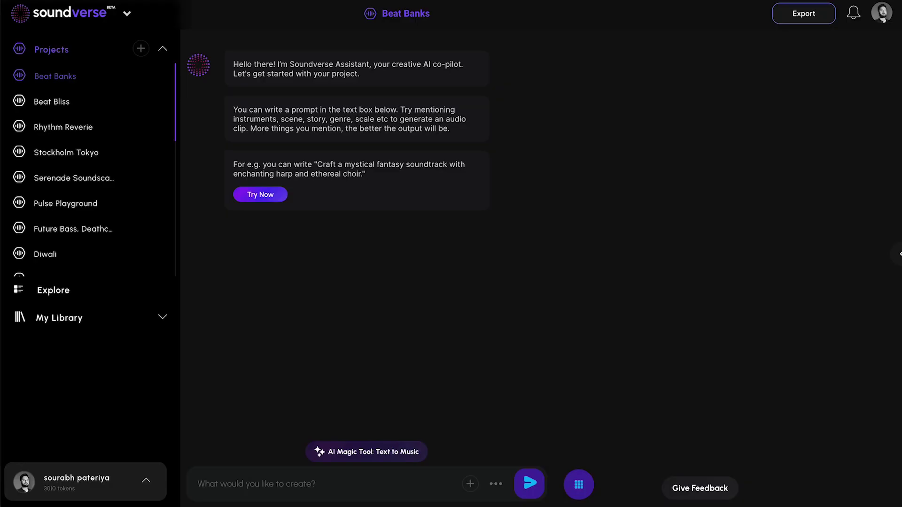
{"action": "left_click", "coordinate": [104, 15]}
{"action": "left_click", "coordinate": [318, 484]}
{"action": "type", "text": "Make a synth melody driven melodic house beat"}
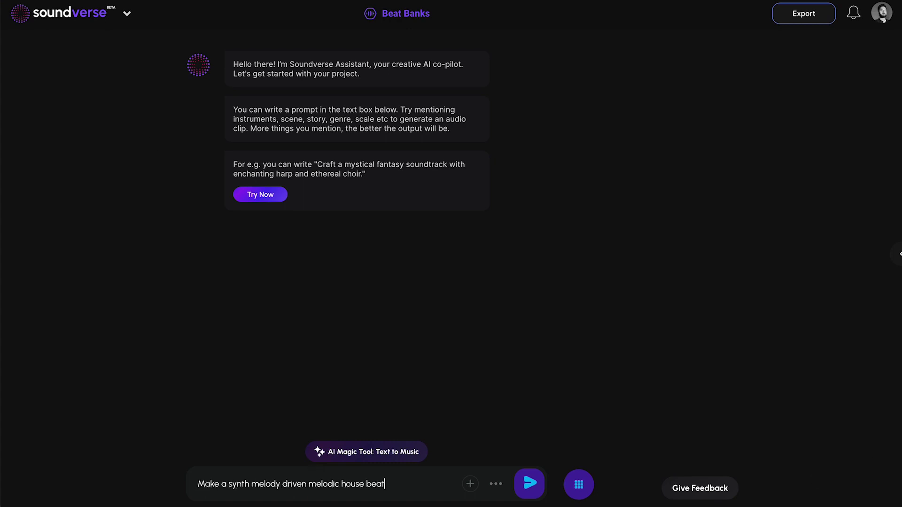
{"action": "type", "text": " where melody is loud and distorted. Whole vibe of the track is atmospheric."}
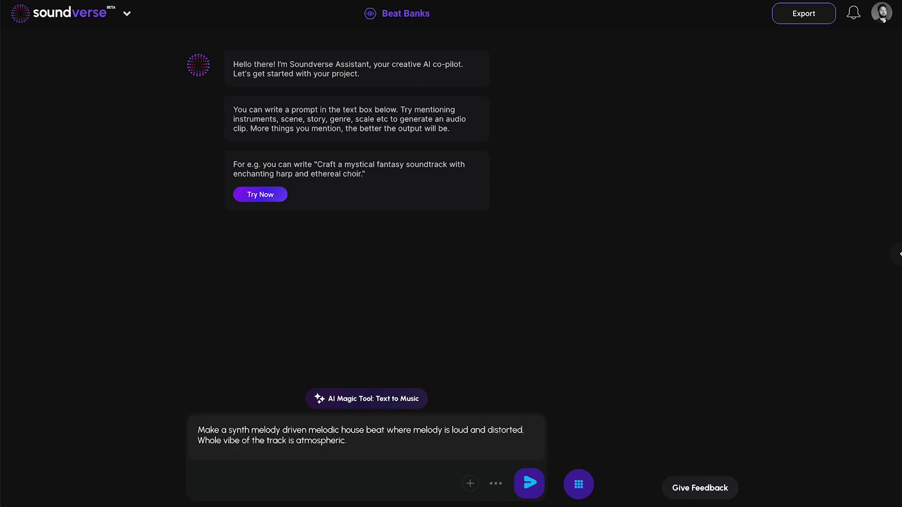
- Set the clip duration to 30 seconds and generate the clip
{"action": "left_click", "coordinate": [496, 484]}
{"action": "left_click", "coordinate": [515, 441]}
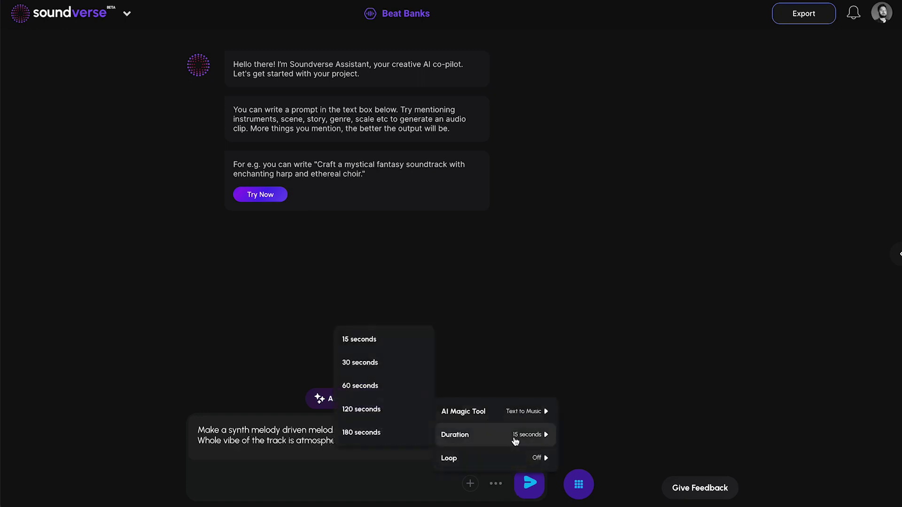
{"action": "left_click", "coordinate": [655, 426]}
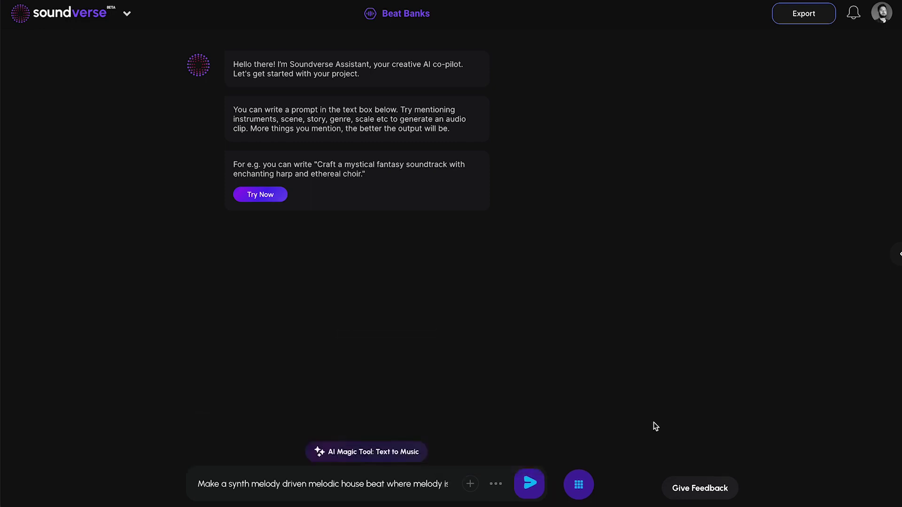
{"action": "left_click", "coordinate": [531, 488]}
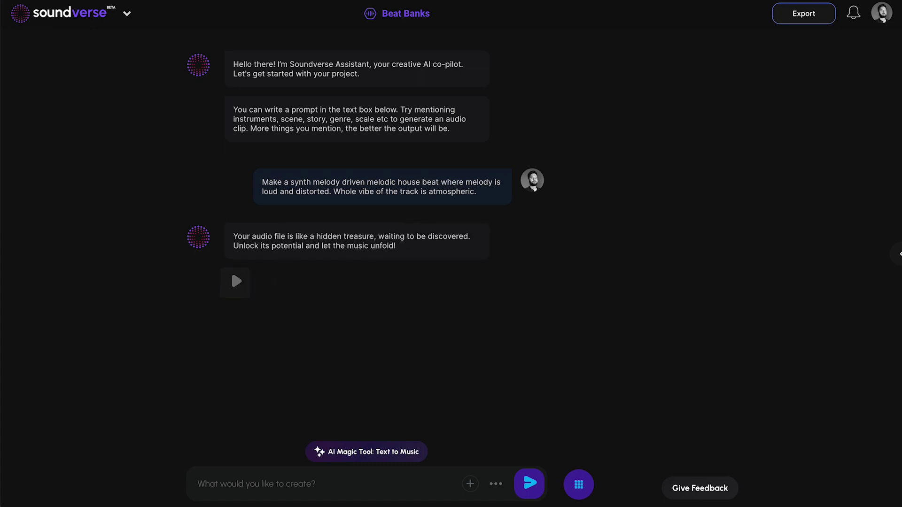
- Play the new clip, stop it, and mark it as a favourite
{"action": "left_click", "coordinate": [243, 291]}
{"action": "left_click", "coordinate": [238, 288]}
{"action": "left_click", "coordinate": [271, 286]}
- Run Extend Audio on the clip and browse the AI magic tools list in settings
{"action": "left_click", "coordinate": [297, 284]}
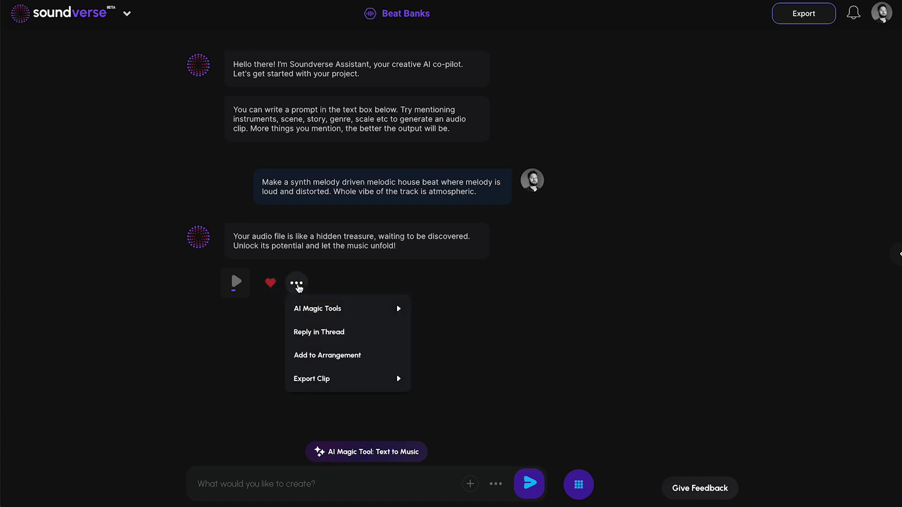
{"action": "mouse_move", "coordinate": [333, 308]}
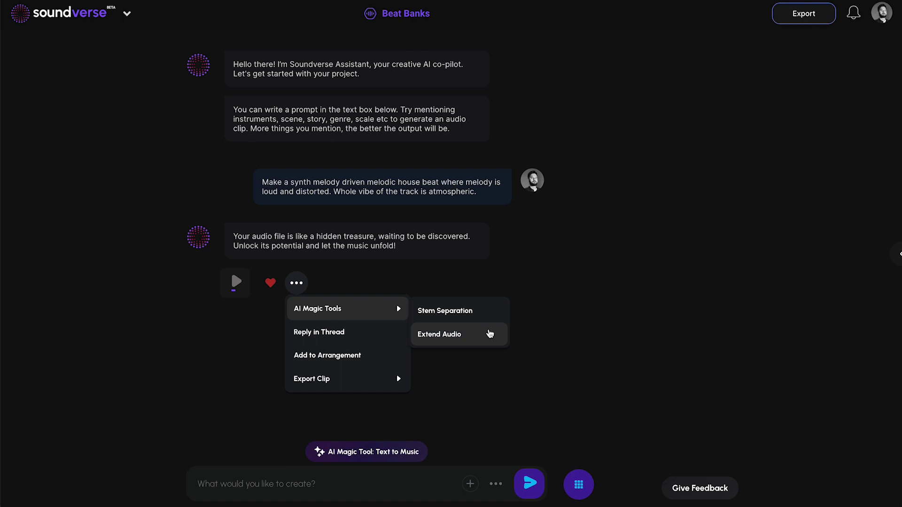
{"action": "left_click", "coordinate": [490, 334]}
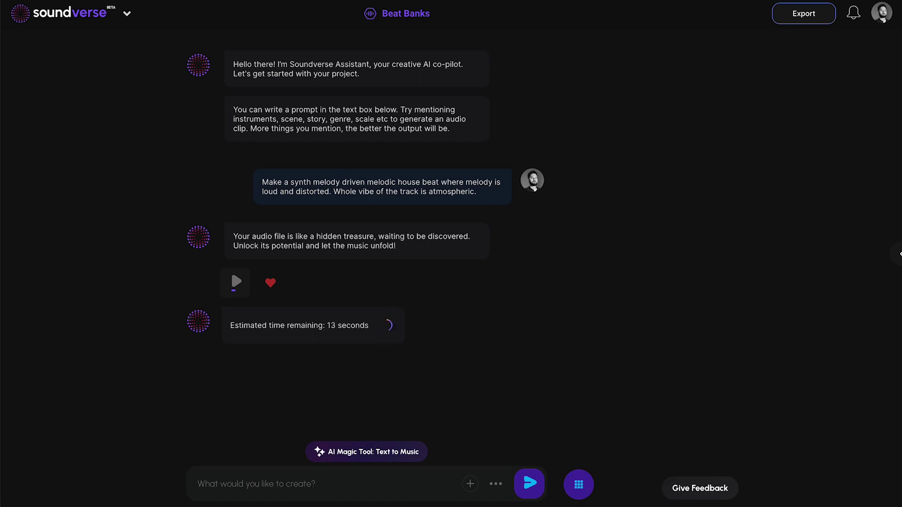
{"action": "left_click", "coordinate": [496, 484]}
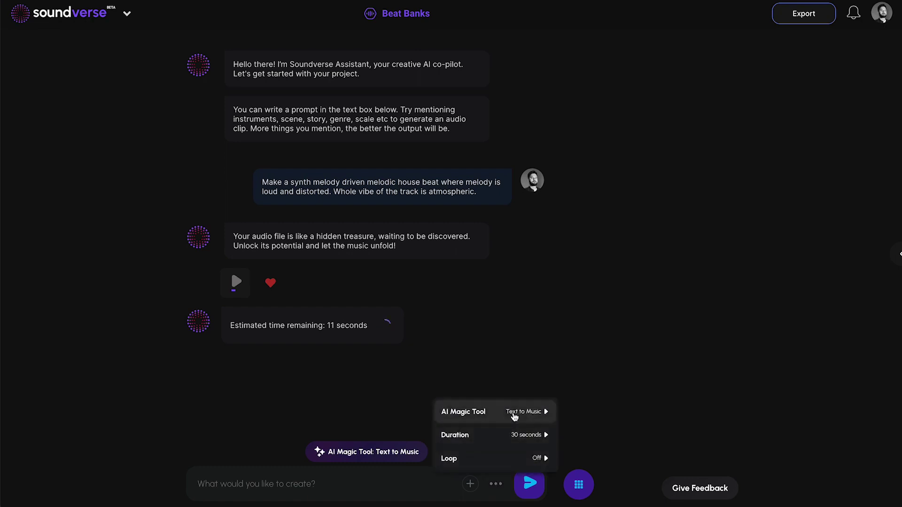
{"action": "left_click", "coordinate": [515, 416]}
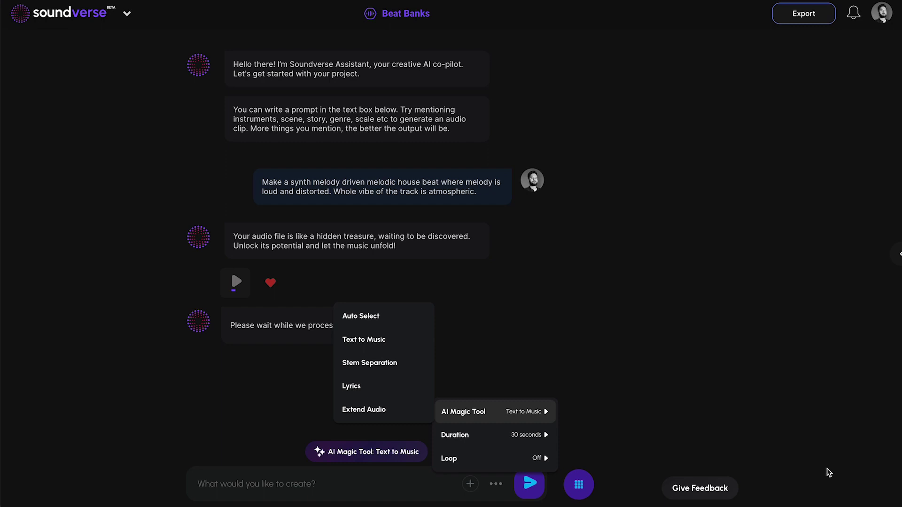
{"action": "left_click", "coordinate": [726, 425]}
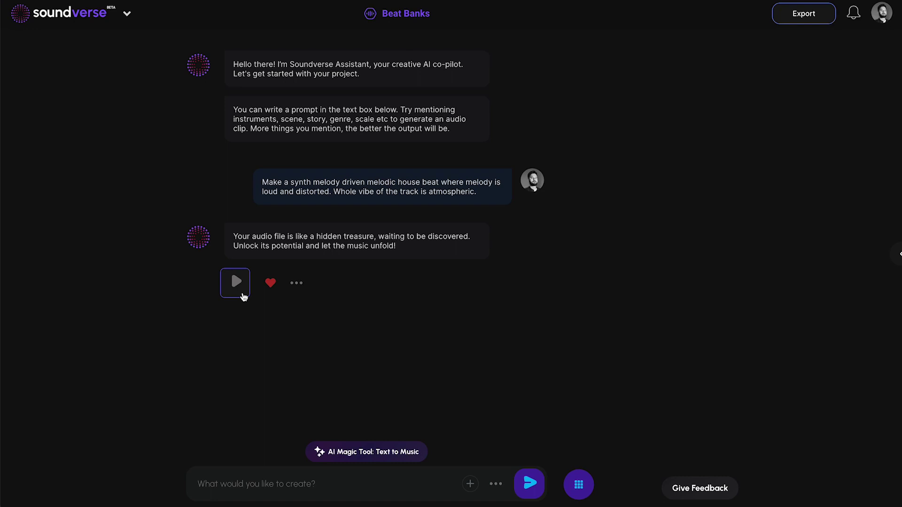
- Play the melodic house clip and export it in WAV format
{"action": "left_click", "coordinate": [236, 282]}
{"action": "left_click", "coordinate": [296, 283]}
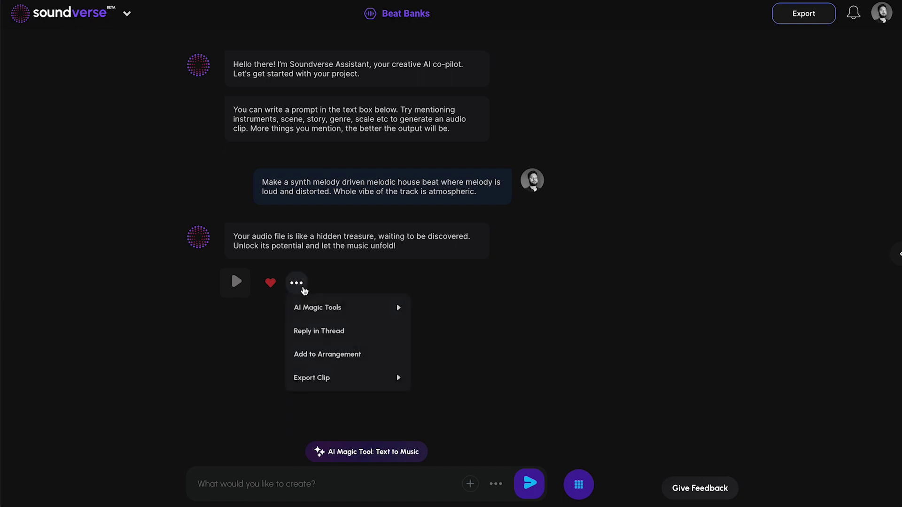
{"action": "mouse_move", "coordinate": [353, 379]}
{"action": "left_click", "coordinate": [456, 402]}
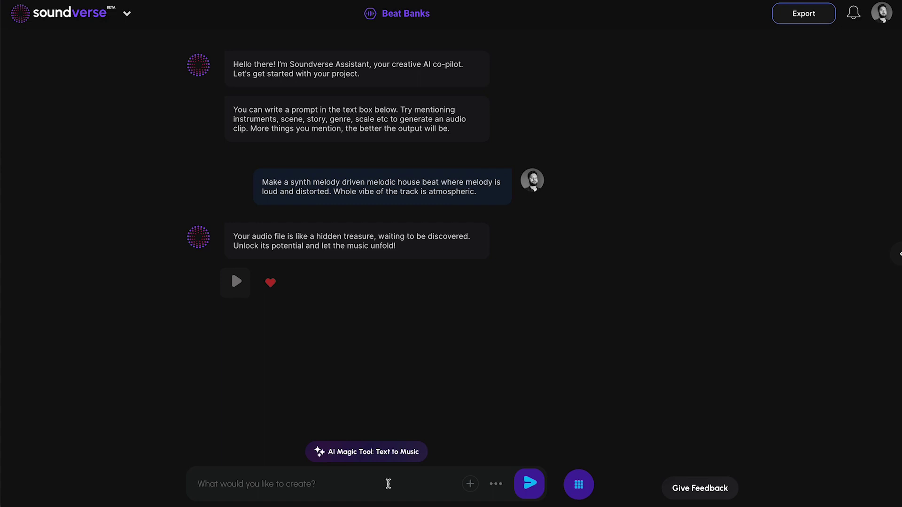
- Browse the genre, vibe, instrument and speed prompt suggestions, then close the panel
{"action": "left_click", "coordinate": [469, 485]}
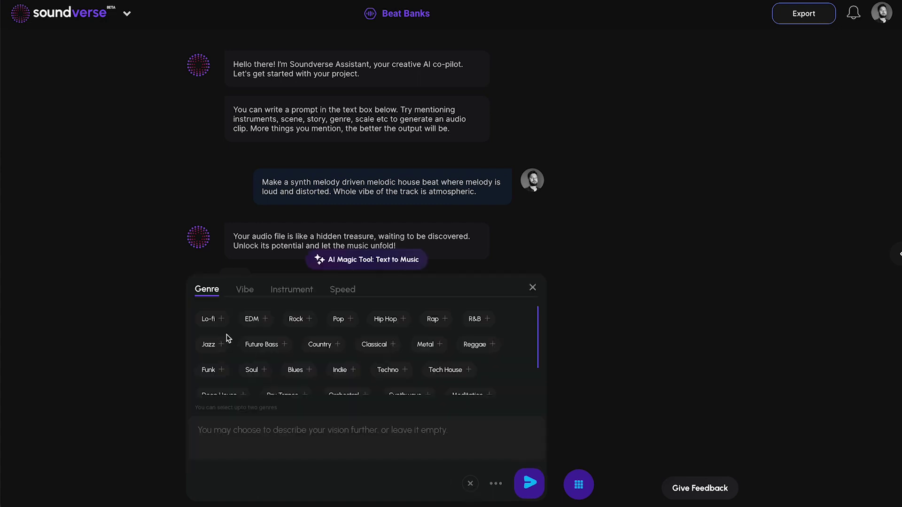
{"action": "left_click", "coordinate": [245, 289]}
{"action": "left_click", "coordinate": [292, 294]}
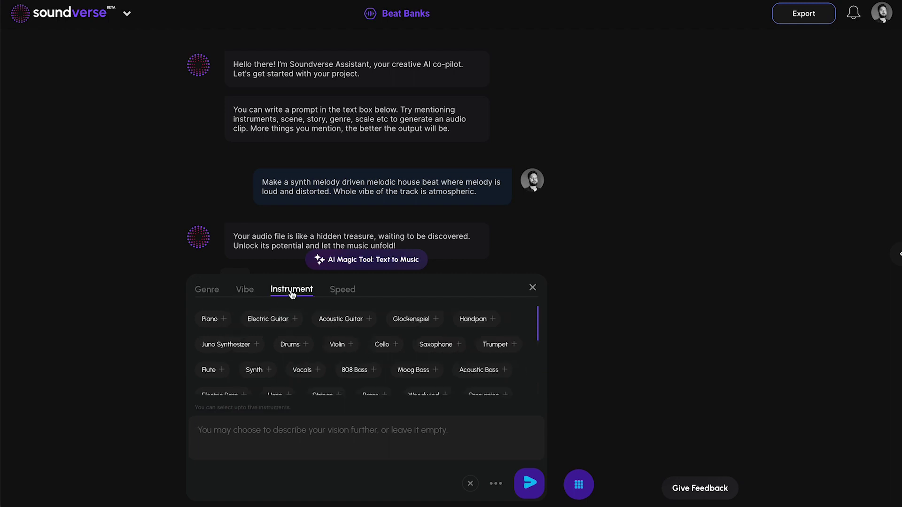
{"action": "left_click", "coordinate": [341, 294]}
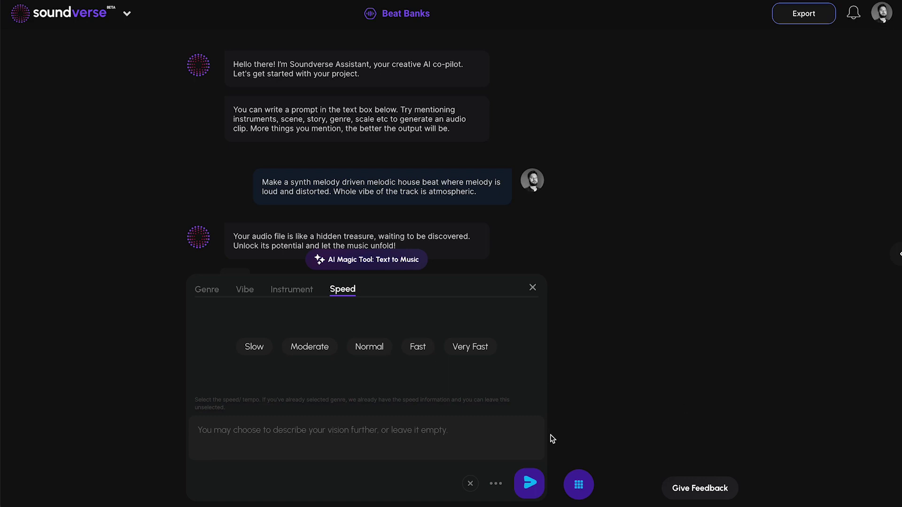
{"action": "left_click", "coordinate": [532, 288]}
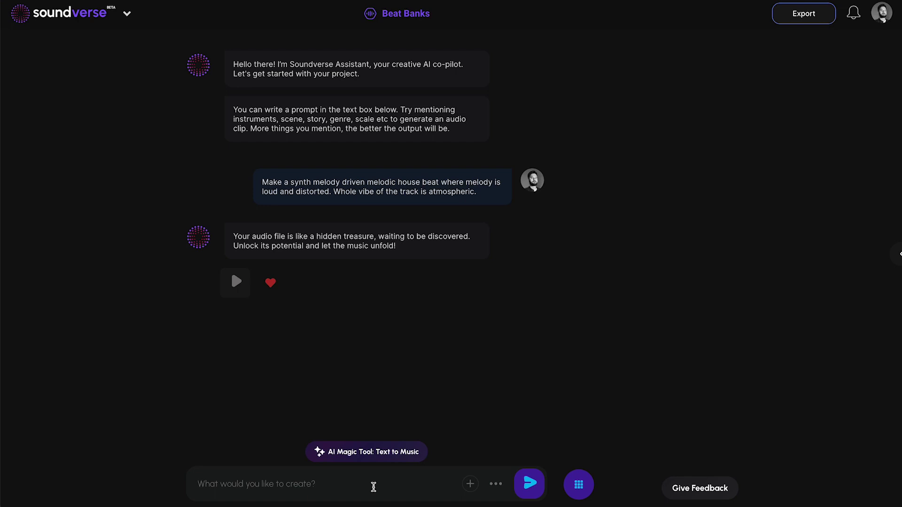
- Enter 'Create a deep house track that is super energetic and groovy' with Loop On
{"action": "type", "text": "Create a deep house "}
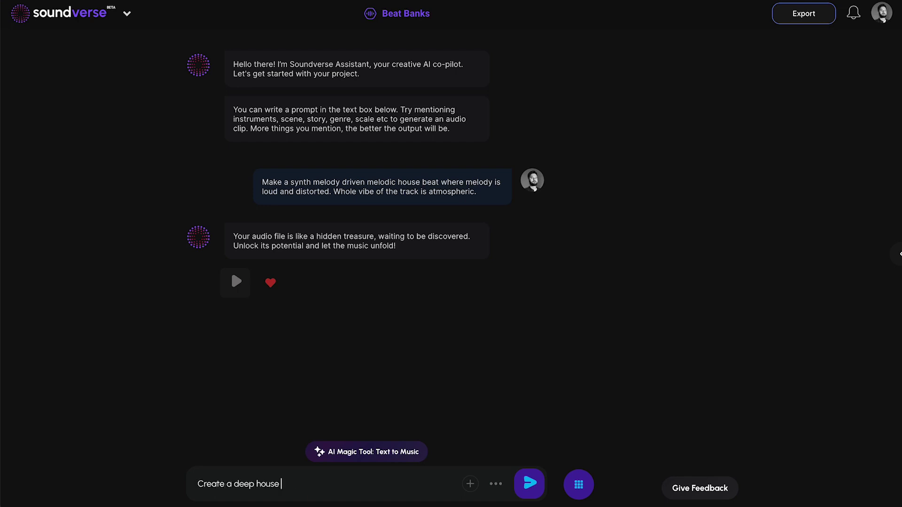
{"action": "type", "text": "track that is super energetic and groovy."}
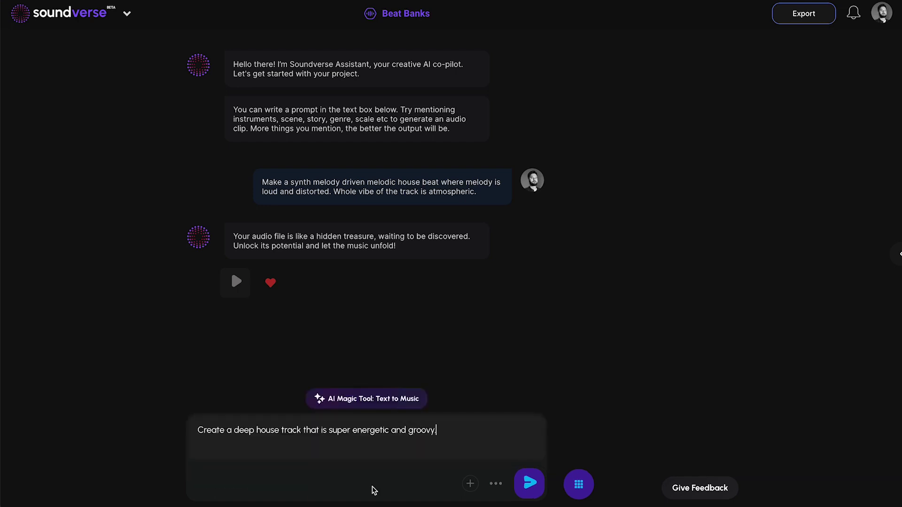
{"action": "left_click", "coordinate": [499, 484]}
{"action": "left_click", "coordinate": [505, 459]}
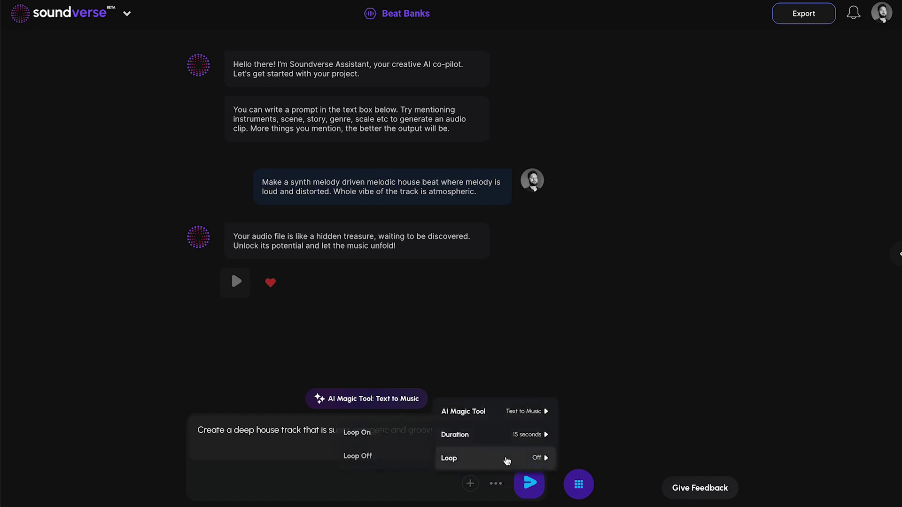
{"action": "left_click", "coordinate": [384, 442]}
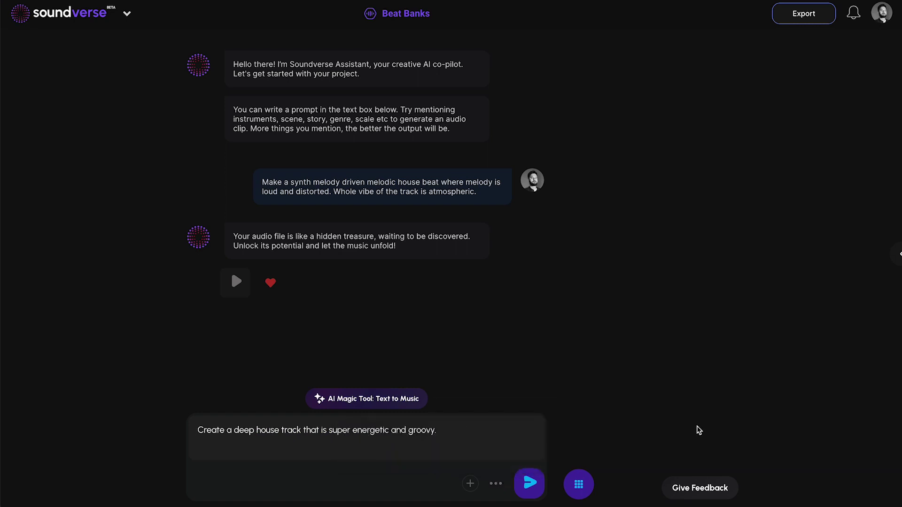
- Add Section 1 in the arrangement panel, then generate and play the energetic deep house clip
{"action": "left_click", "coordinate": [897, 256]}
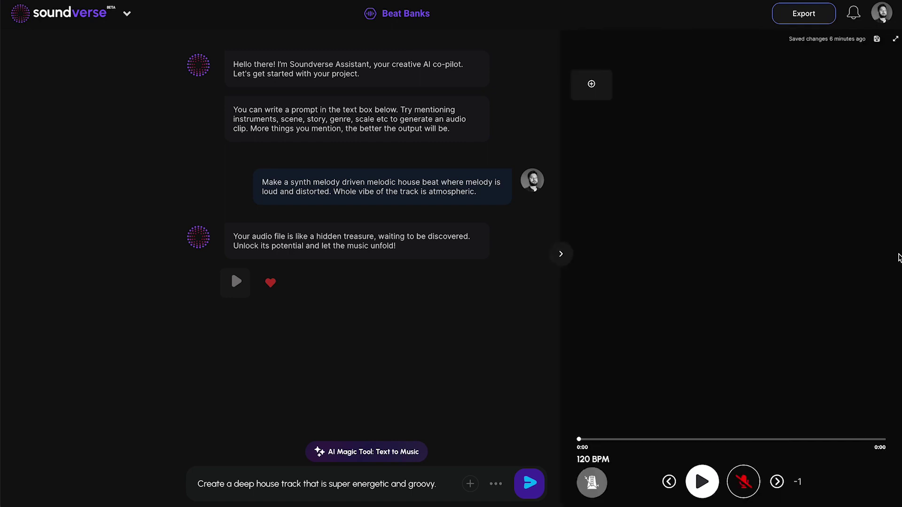
{"action": "left_click", "coordinate": [592, 84]}
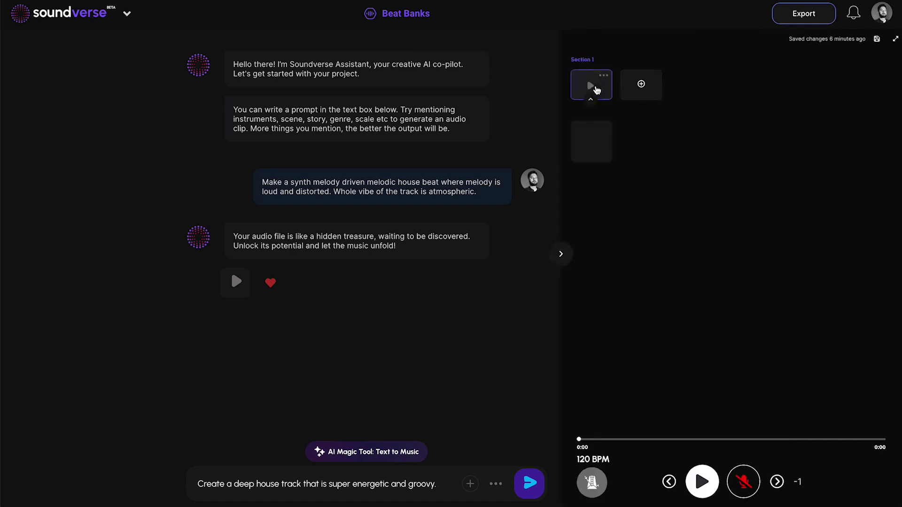
{"action": "left_click", "coordinate": [590, 149]}
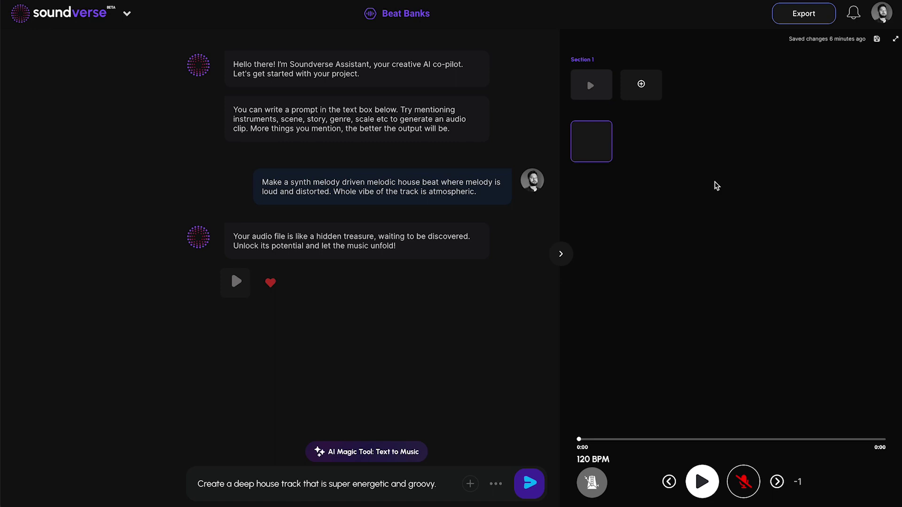
{"action": "mouse_move", "coordinate": [599, 163]}
{"action": "left_click", "coordinate": [524, 475]}
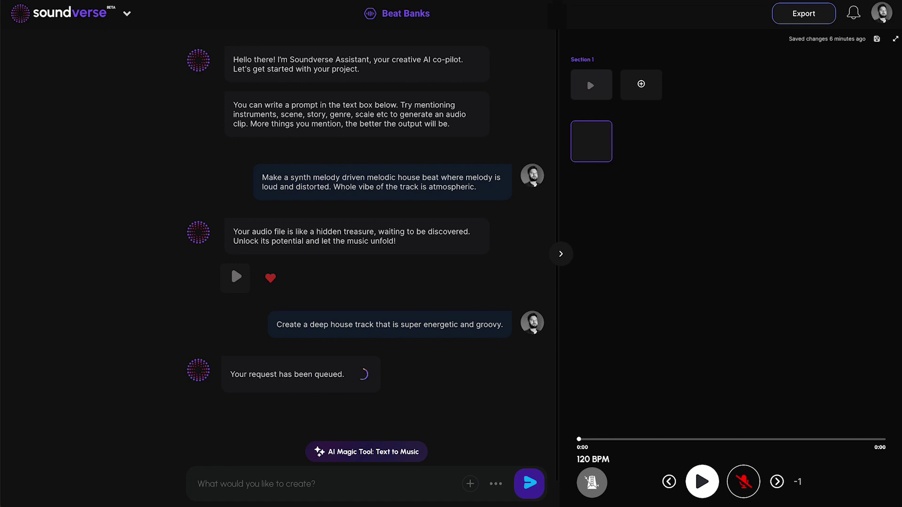
{"action": "left_click", "coordinate": [236, 394]}
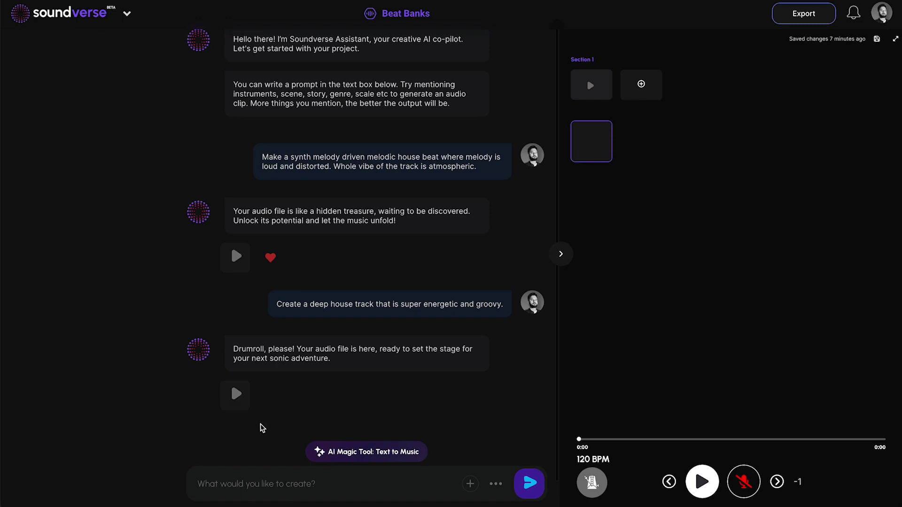
- Add the new deep house clip to Section 1 and repeat the first clip 4 times
{"action": "left_click", "coordinate": [295, 397]}
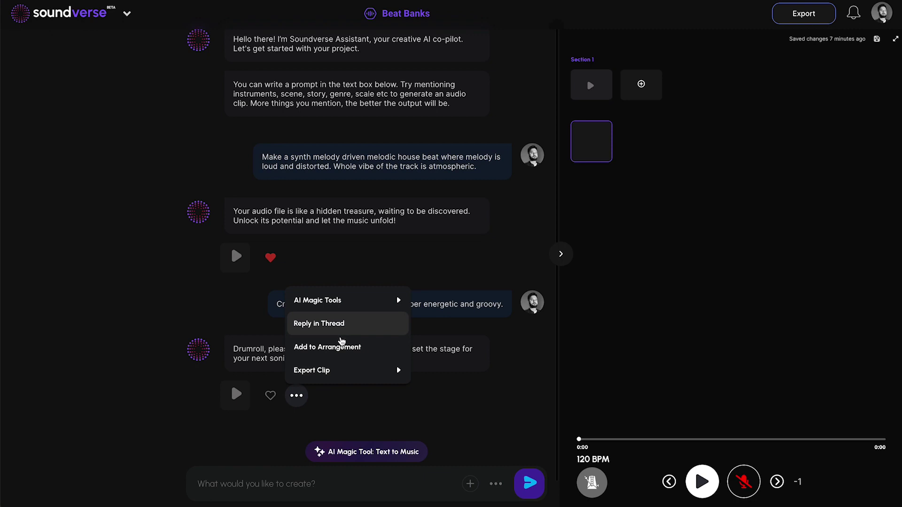
{"action": "left_click", "coordinate": [355, 348]}
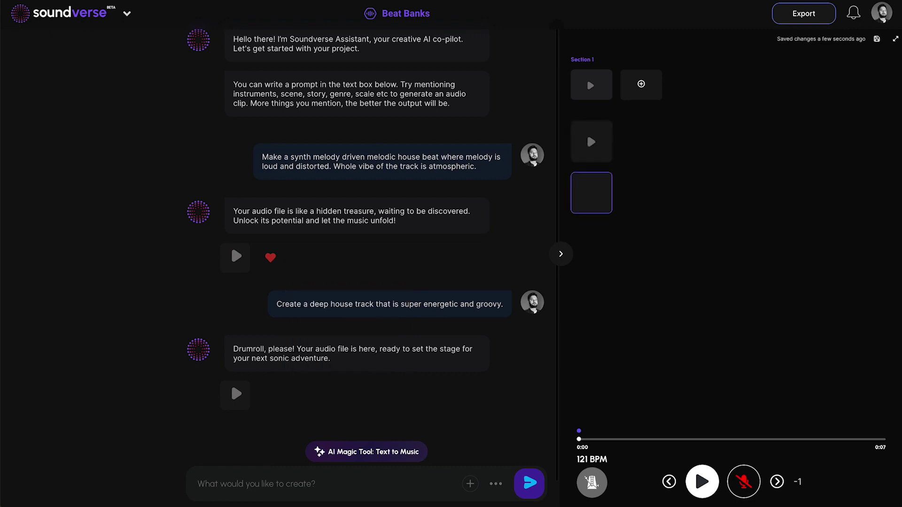
{"action": "left_click", "coordinate": [604, 78]}
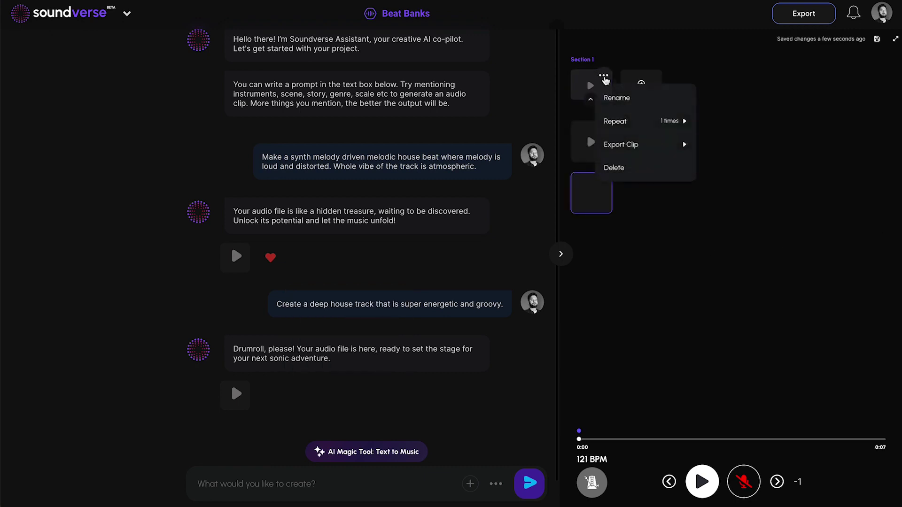
{"action": "mouse_move", "coordinate": [647, 122]}
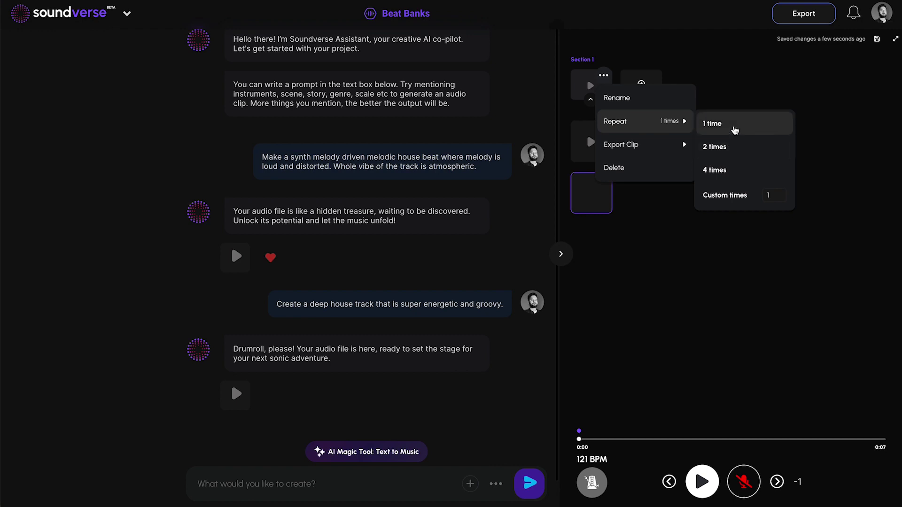
{"action": "left_click", "coordinate": [741, 172]}
- Play back the 0:31 arrangement at 121 BPM and stop it
{"action": "left_click", "coordinate": [603, 77]}
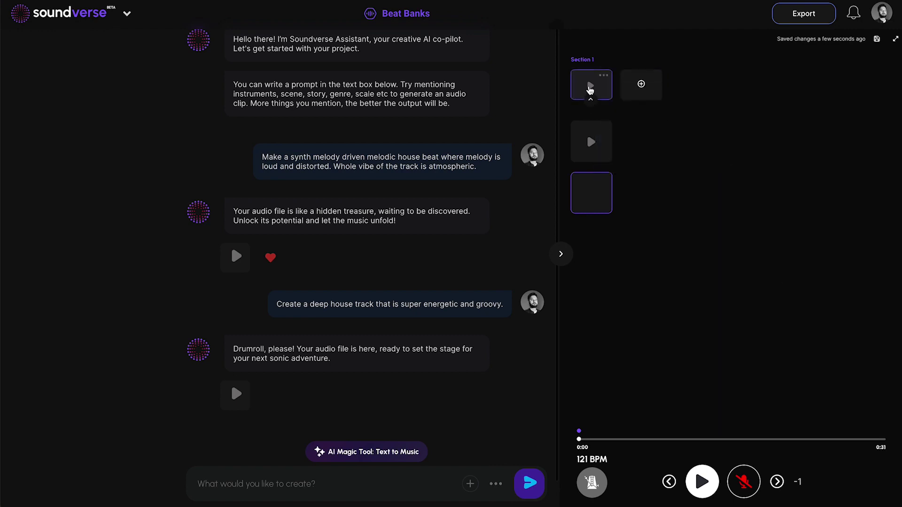
{"action": "left_click", "coordinate": [590, 90]}
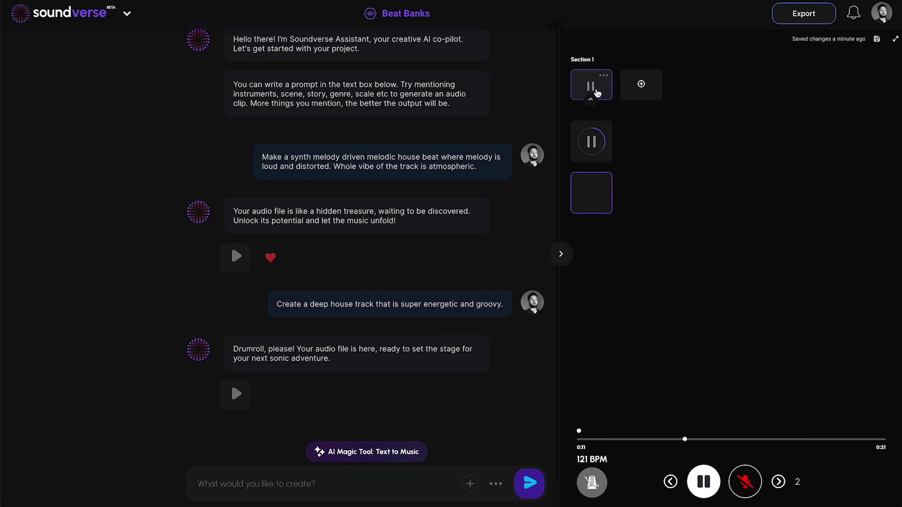
{"action": "left_click", "coordinate": [593, 88]}
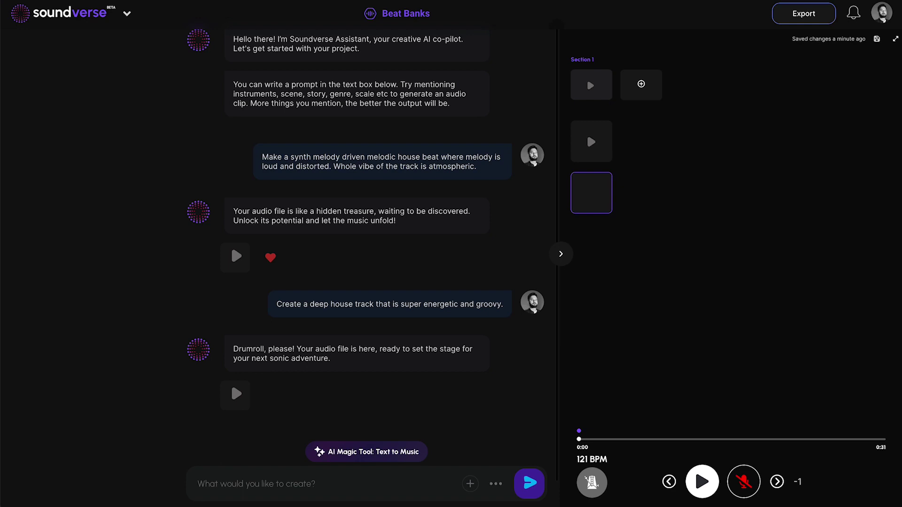
- Run Stem Separation from the deep house clip's AI Magic Tools menu
{"action": "mouse_move", "coordinate": [269, 398]}
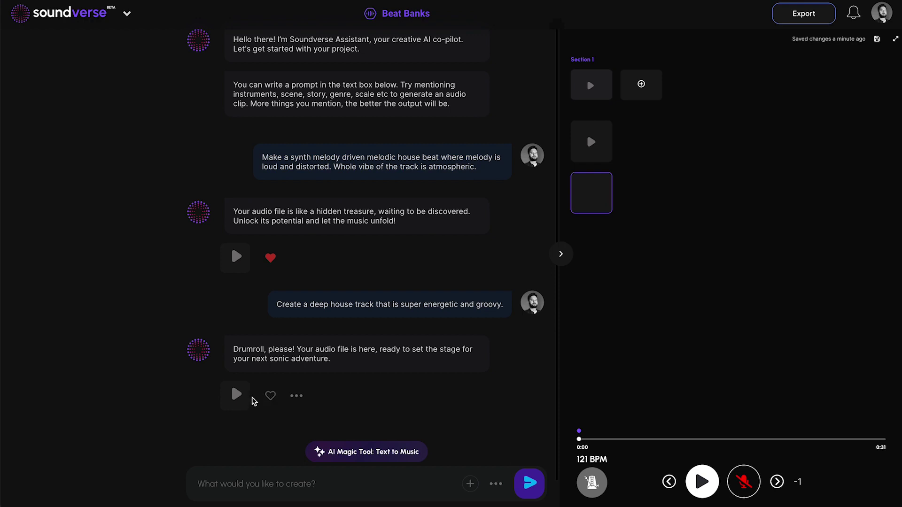
{"action": "left_click", "coordinate": [300, 399]}
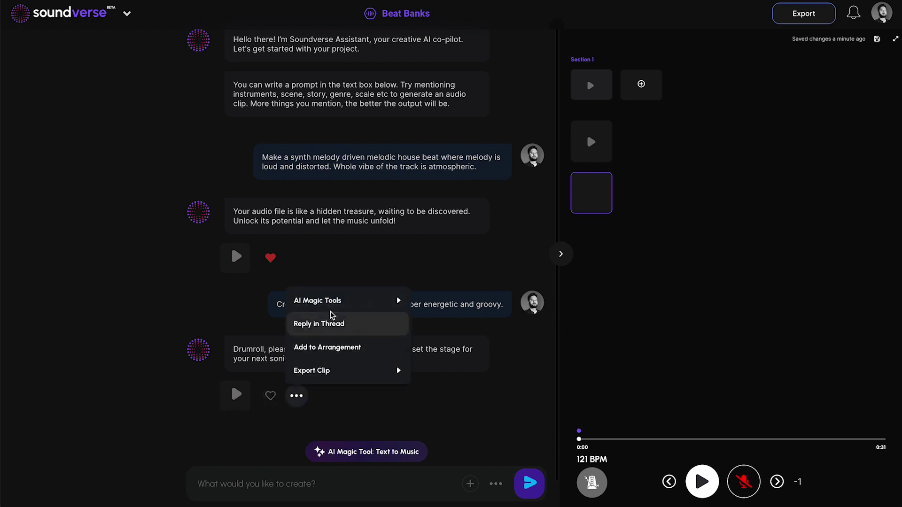
{"action": "mouse_move", "coordinate": [333, 312]}
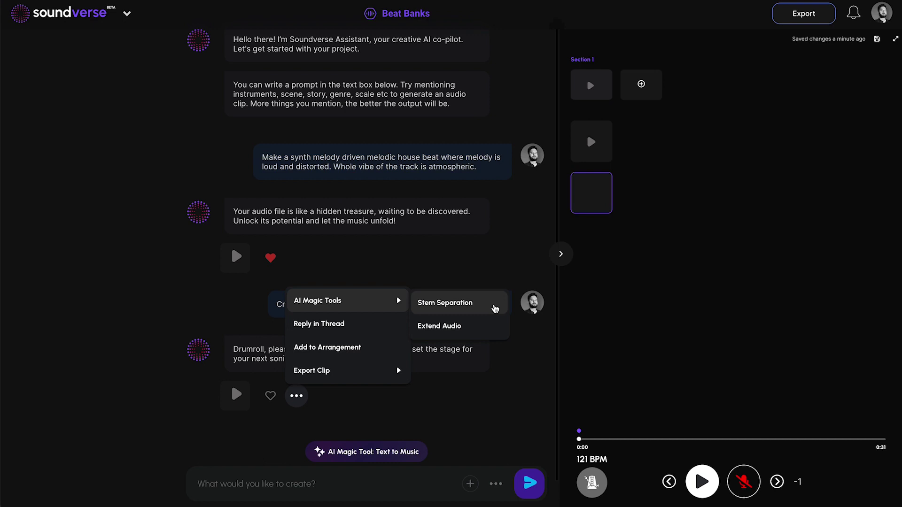
{"action": "left_click", "coordinate": [495, 309]}
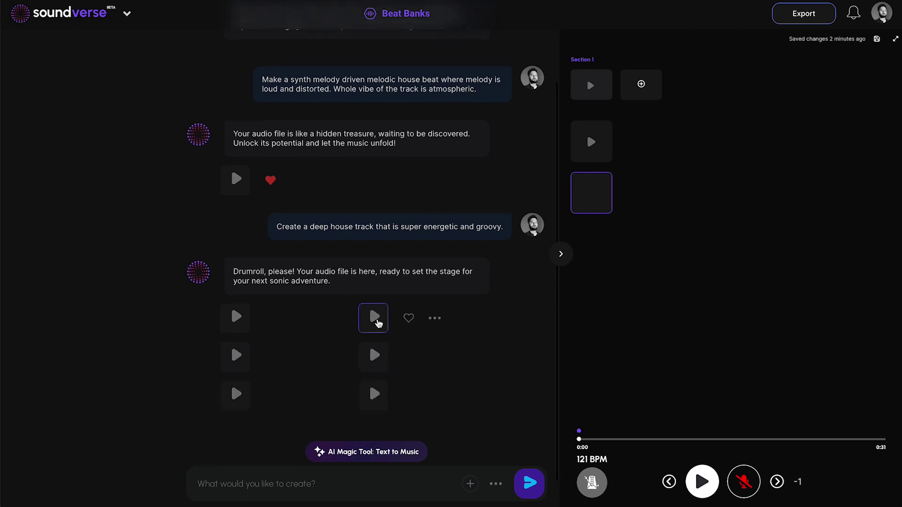
- Preview three of the six separated stems, then stop playback
{"action": "left_click", "coordinate": [378, 324]}
{"action": "left_click", "coordinate": [376, 396]}
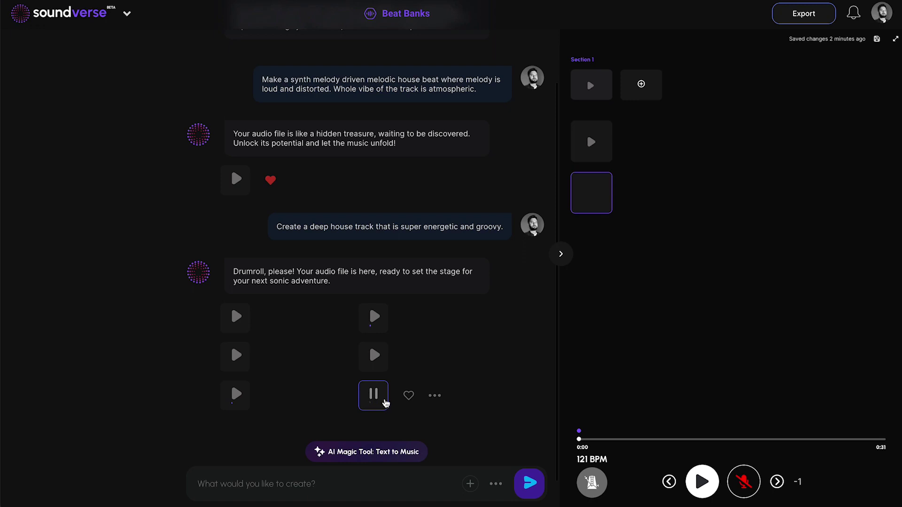
{"action": "left_click", "coordinate": [375, 356]}
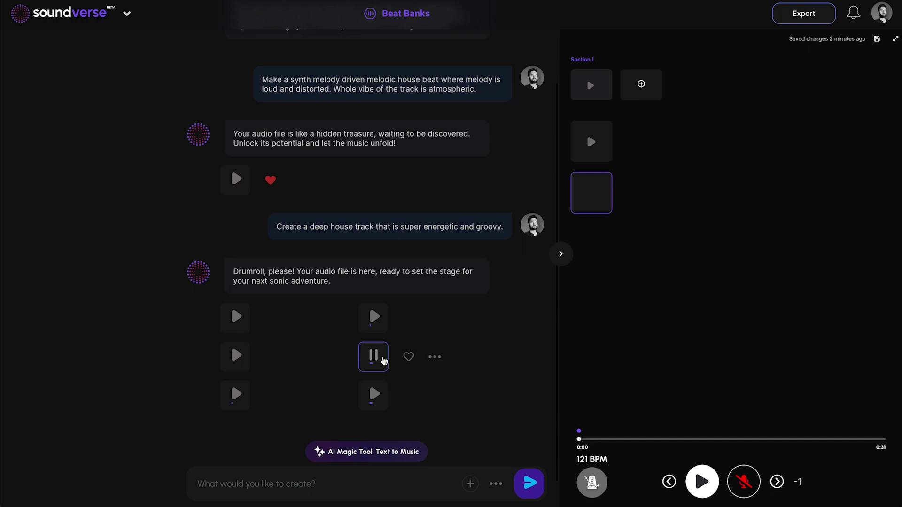
{"action": "left_click", "coordinate": [384, 360]}
- Set the prompt's AI Magic Tool to Stem Separation, then glance at the Upload Audio option
{"action": "left_click", "coordinate": [497, 485]}
{"action": "mouse_move", "coordinate": [508, 414]}
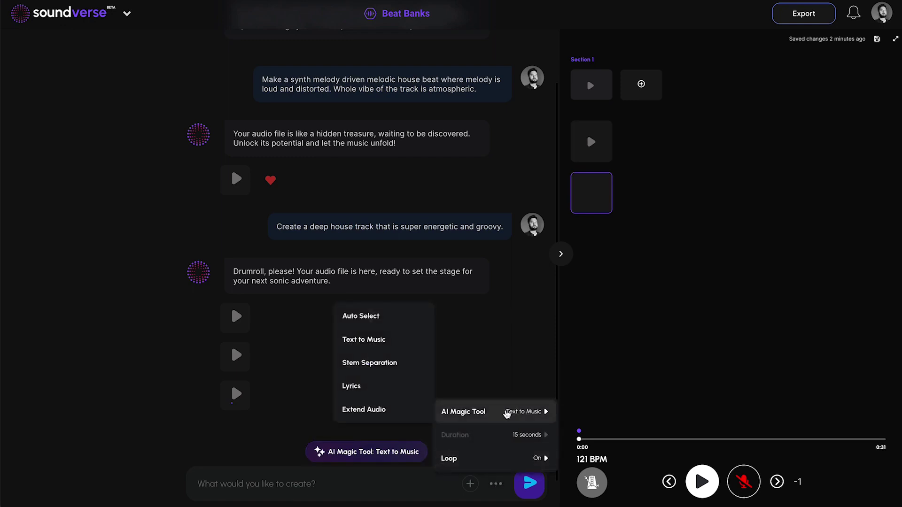
{"action": "left_click", "coordinate": [414, 365]}
{"action": "left_click", "coordinate": [496, 484]}
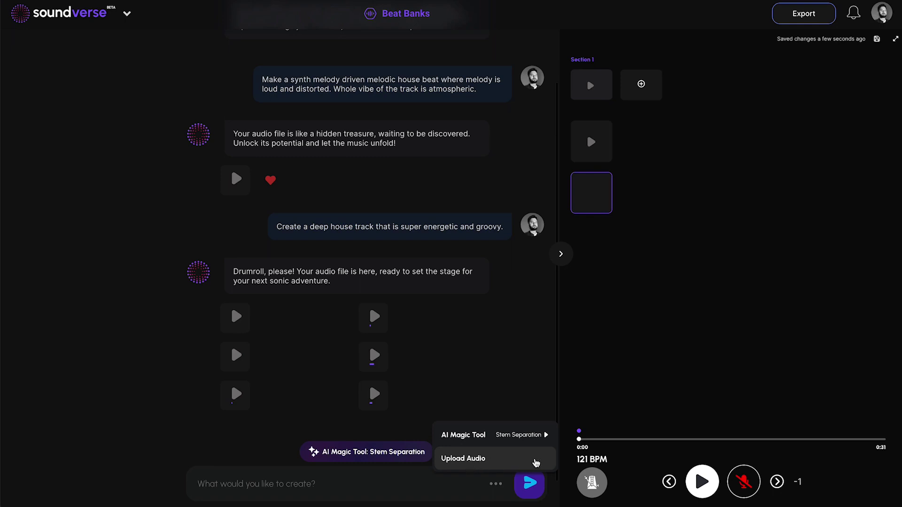
{"action": "left_click", "coordinate": [531, 406]}
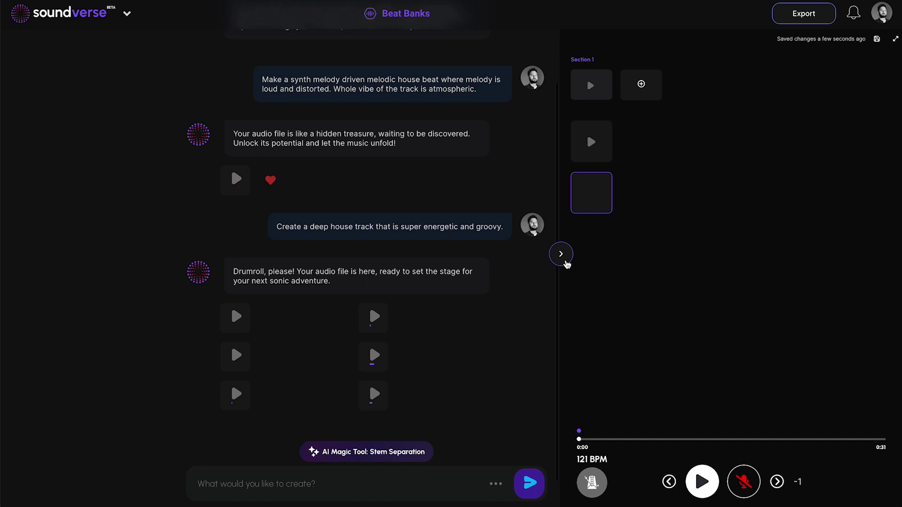
- Collapse the arrangement panel and switch from Beat Banks to the My Hit Track project via the sidebar
{"action": "left_click", "coordinate": [561, 254]}
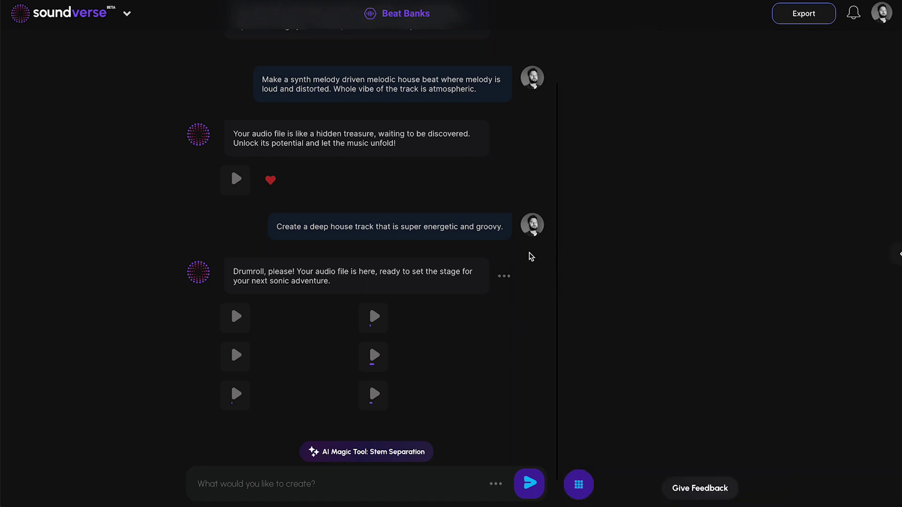
{"action": "left_click", "coordinate": [126, 14]}
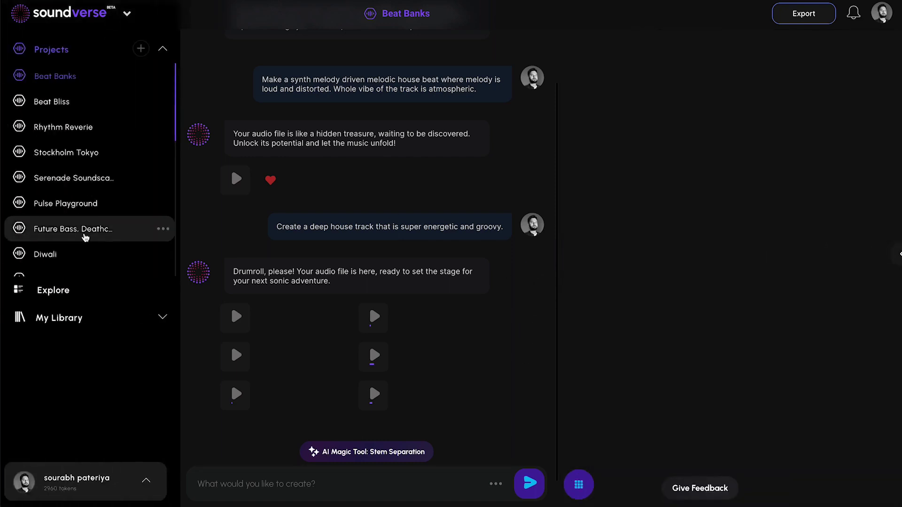
{"action": "scroll", "coordinate": [89, 189], "scroll_direction": "down", "scroll_amount": 3}
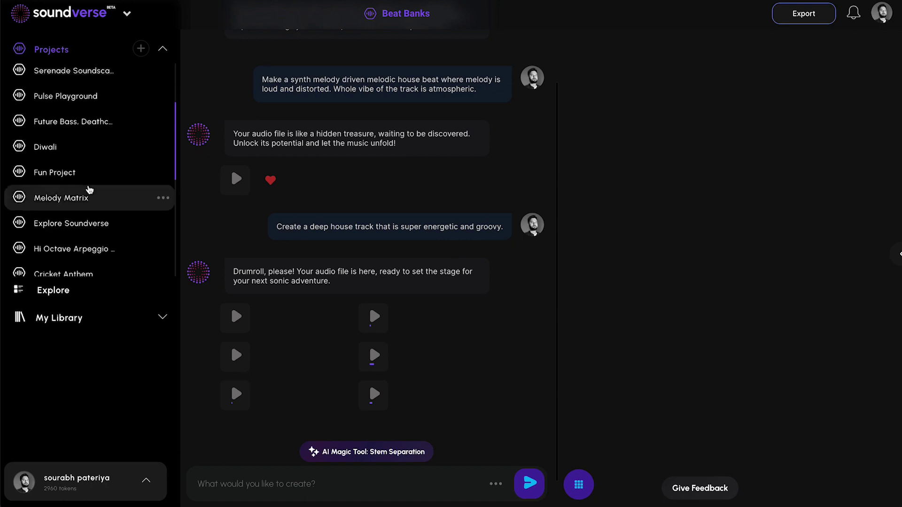
{"action": "scroll", "coordinate": [88, 190], "scroll_direction": "down", "scroll_amount": 2}
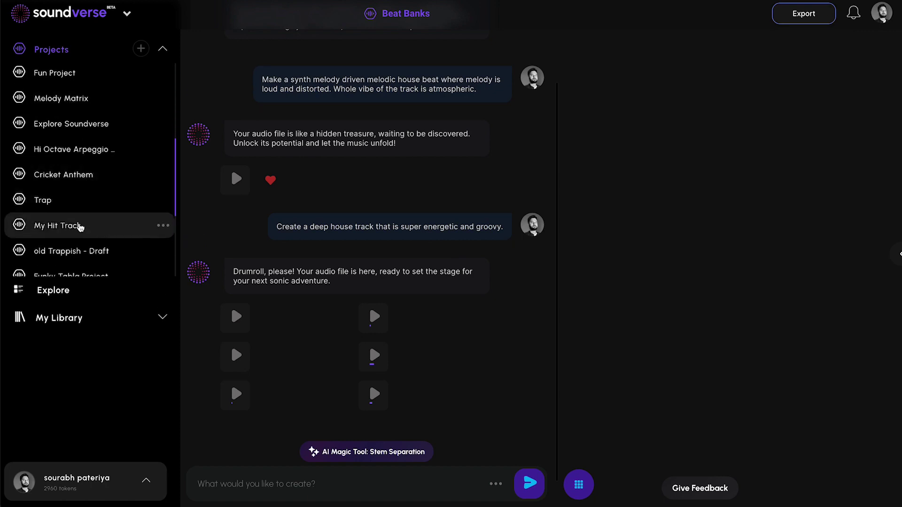
{"action": "left_click", "coordinate": [79, 228]}
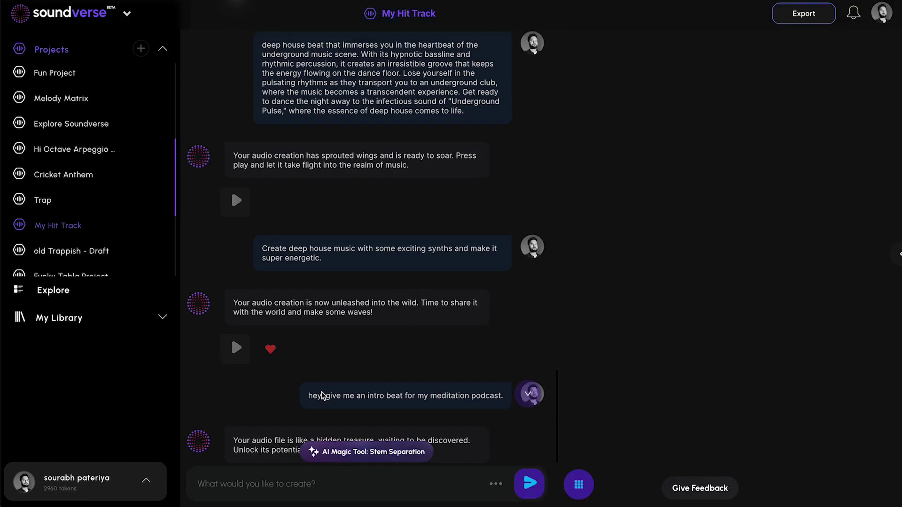
{"action": "left_click", "coordinate": [127, 15]}
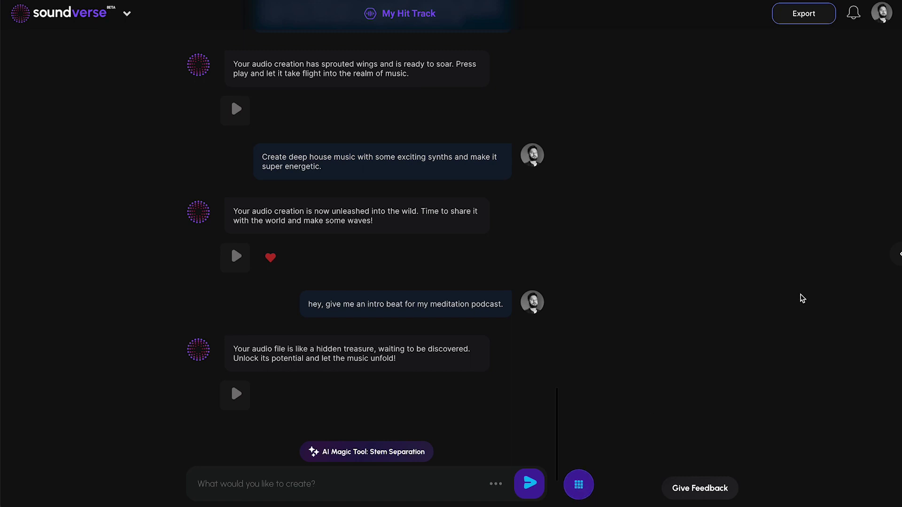
- Open My Hit Track's arrangement and keep the chat beside the arrangement grid
{"action": "left_click", "coordinate": [897, 258]}
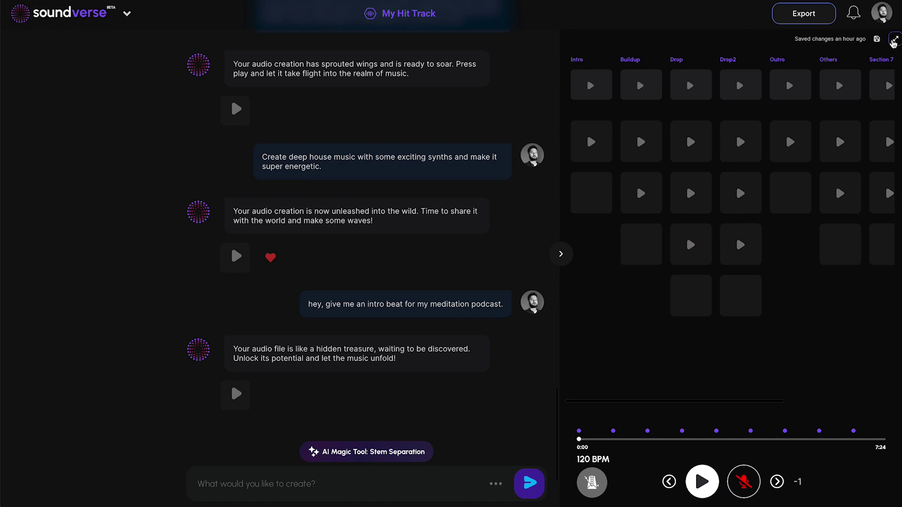
{"action": "left_click", "coordinate": [894, 40]}
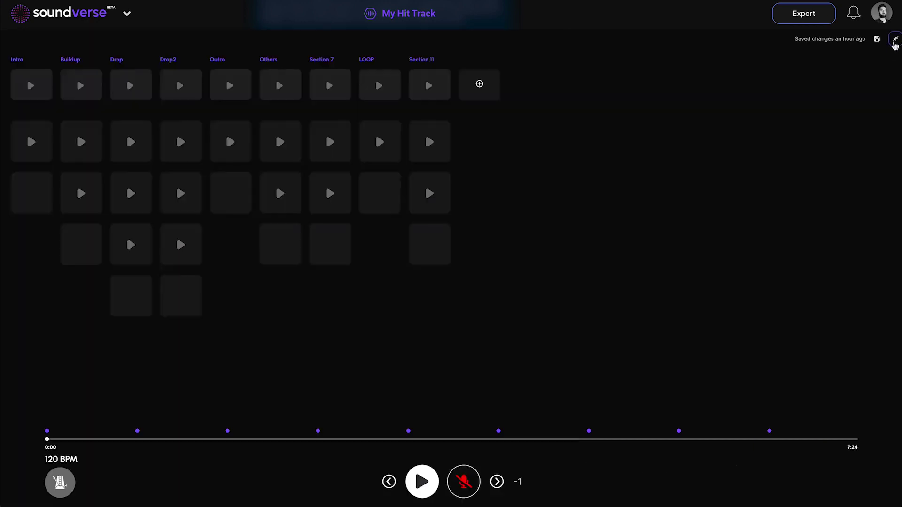
{"action": "left_click", "coordinate": [895, 41]}
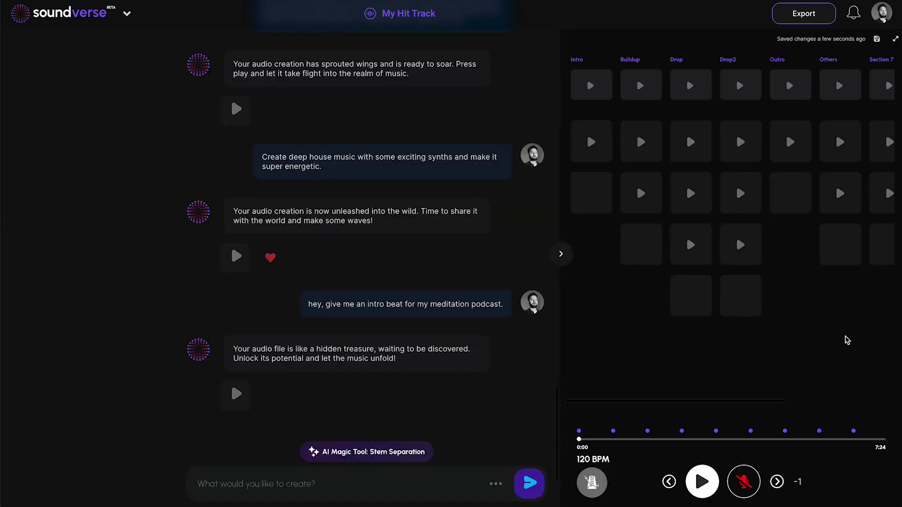
- Arm recording, play the arranged sections through, and stop back at 0:00
{"action": "left_click", "coordinate": [743, 482]}
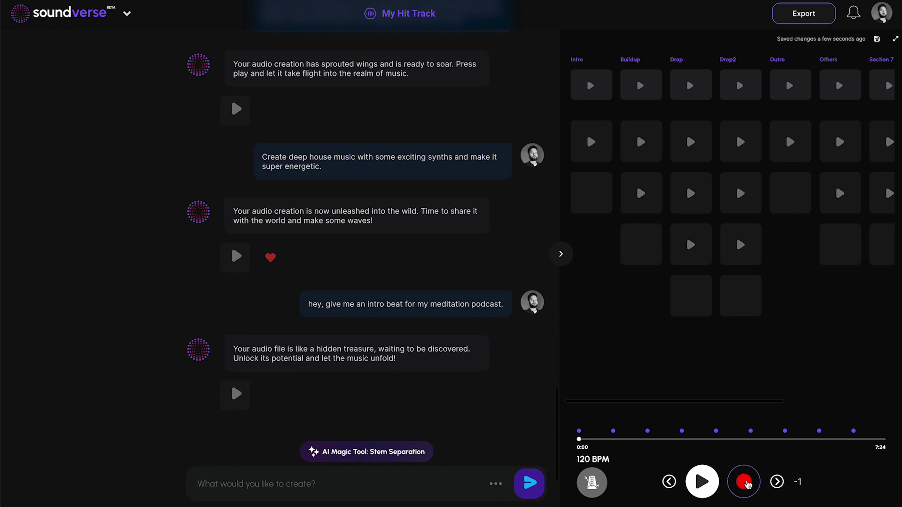
{"action": "scroll", "coordinate": [780, 374], "scroll_direction": "right", "scroll_amount": 3}
{"action": "left_click", "coordinate": [711, 252]}
{"action": "left_click", "coordinate": [747, 485]}
{"action": "scroll", "coordinate": [761, 366], "scroll_direction": "left", "scroll_amount": 3}
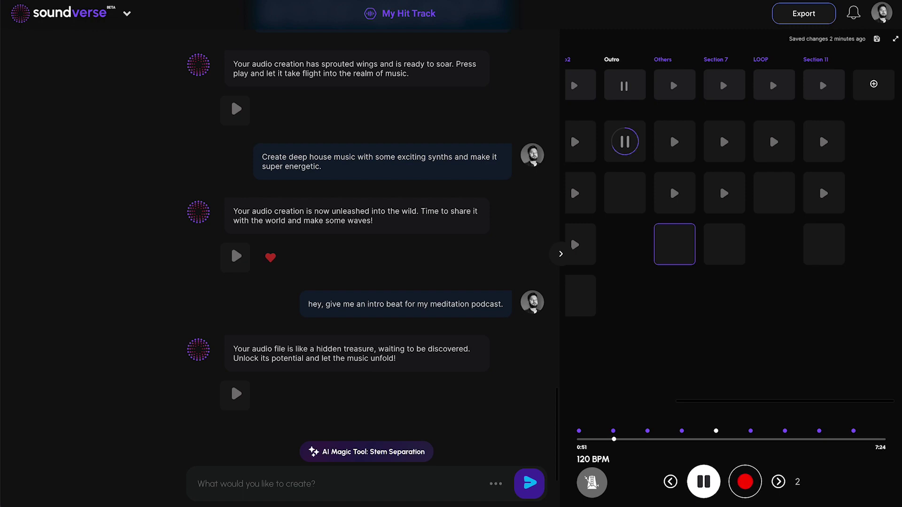
{"action": "key", "text": "space"}
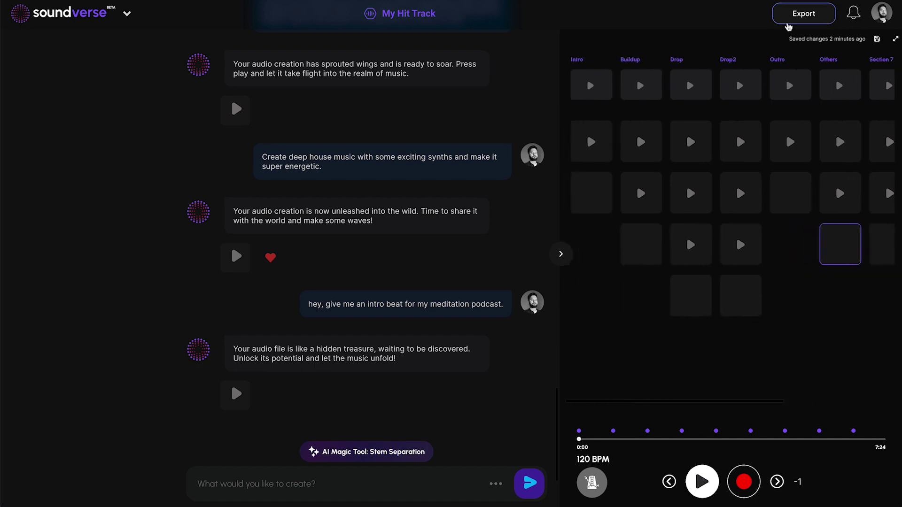
{"action": "left_click", "coordinate": [790, 23]}
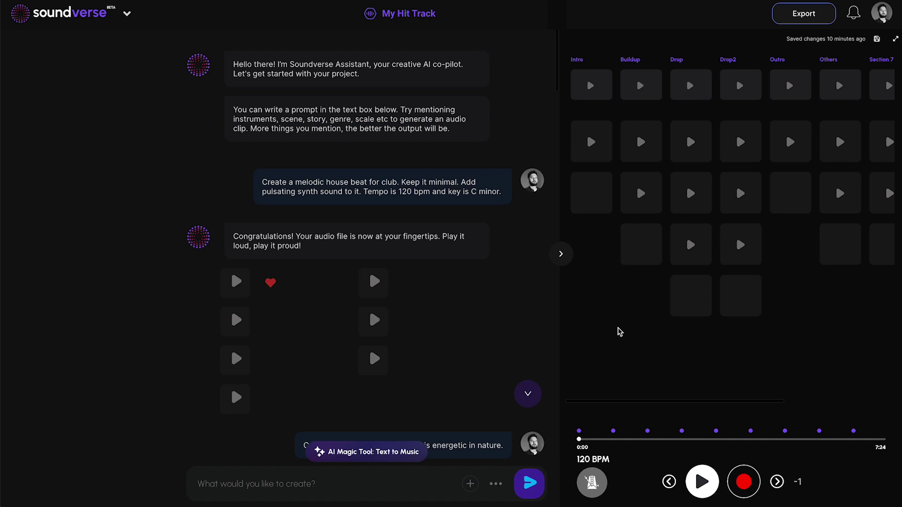
{"action": "mouse_move", "coordinate": [609, 188]}
{"action": "left_click", "coordinate": [604, 75]}
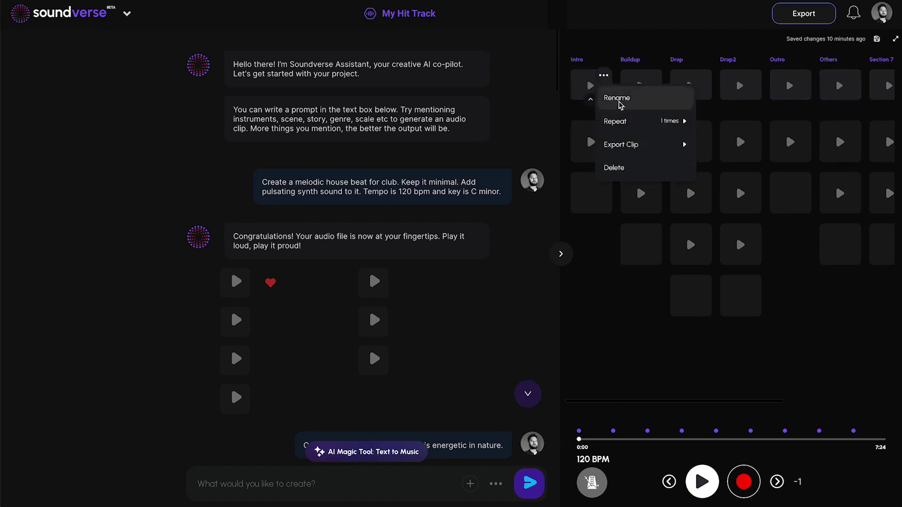
{"action": "mouse_move", "coordinate": [639, 126]}
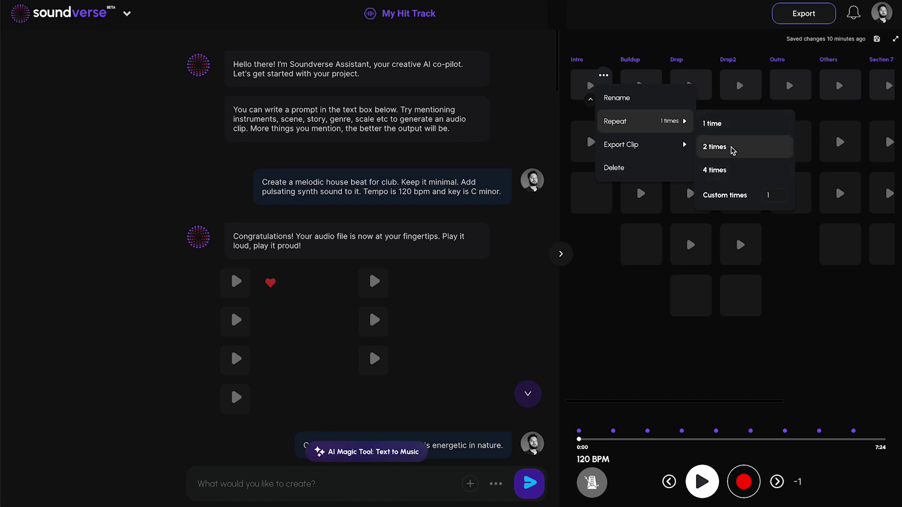
{"action": "mouse_move", "coordinate": [654, 151]}
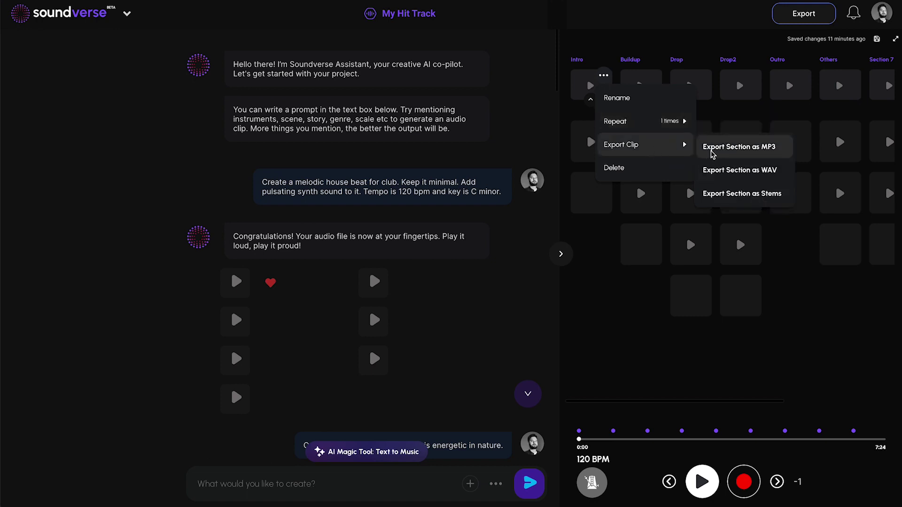
{"action": "left_click", "coordinate": [601, 78]}
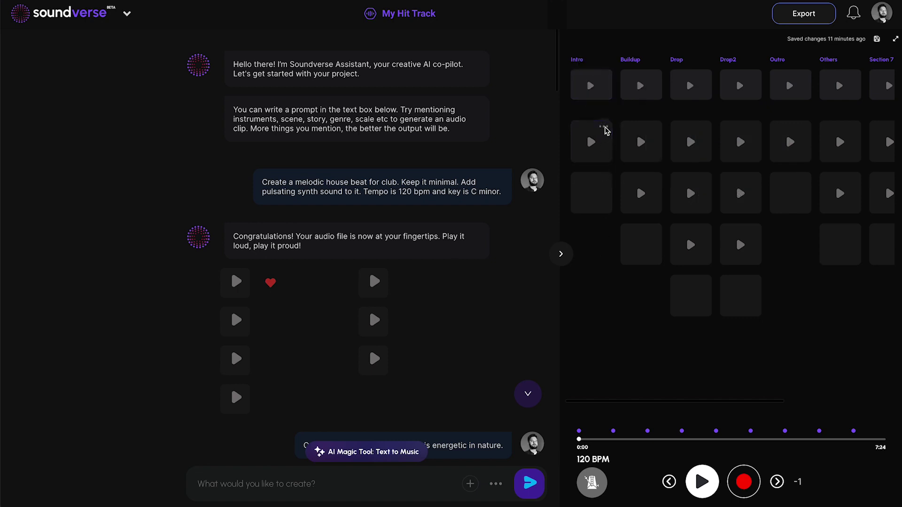
- Delete the second Intro clip and start dragging a row-3 clip toward another section
{"action": "left_click", "coordinate": [604, 128]}
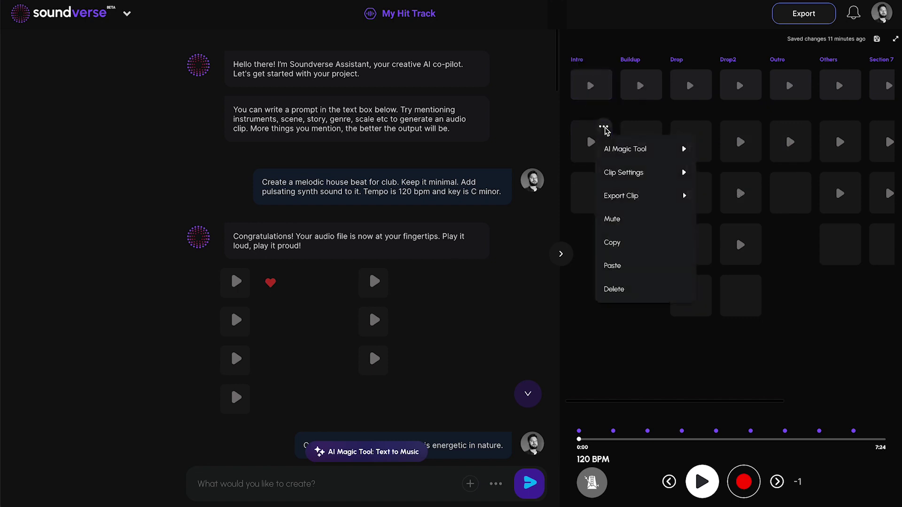
{"action": "mouse_move", "coordinate": [638, 159]}
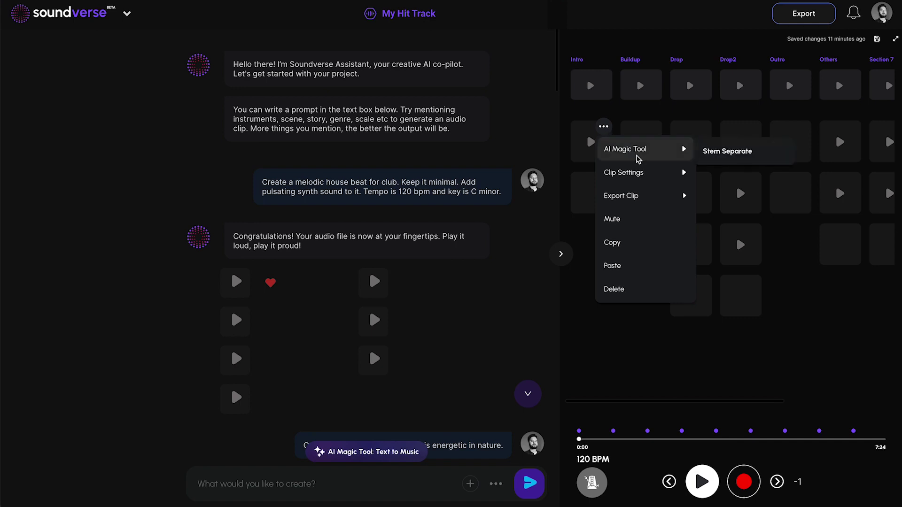
{"action": "mouse_move", "coordinate": [648, 178]}
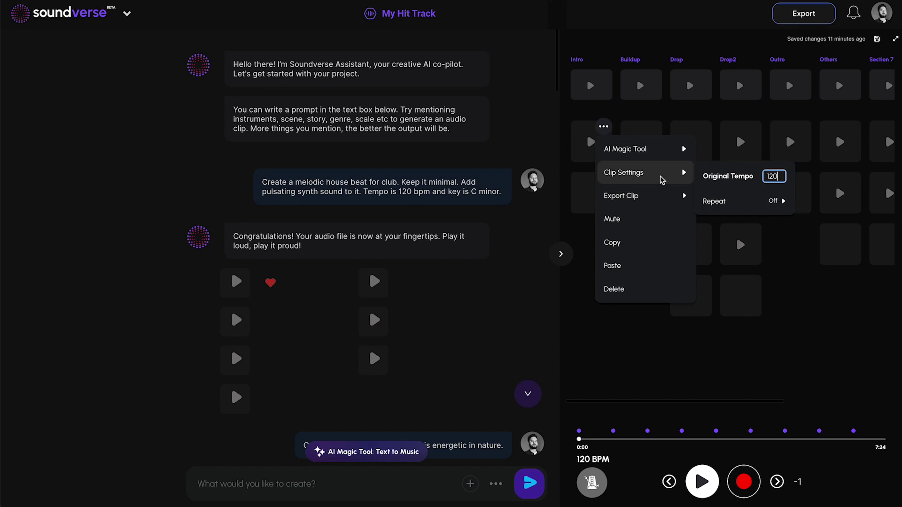
{"action": "mouse_move", "coordinate": [719, 207]}
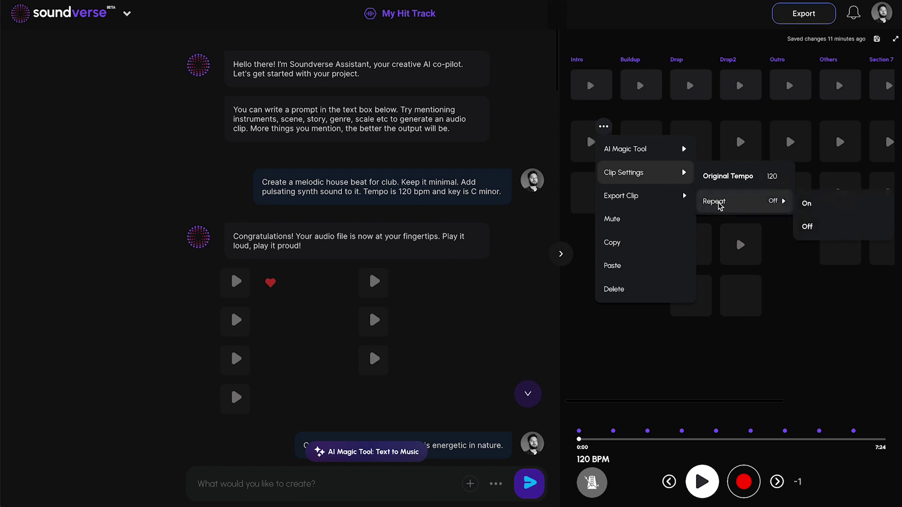
{"action": "mouse_move", "coordinate": [673, 199]}
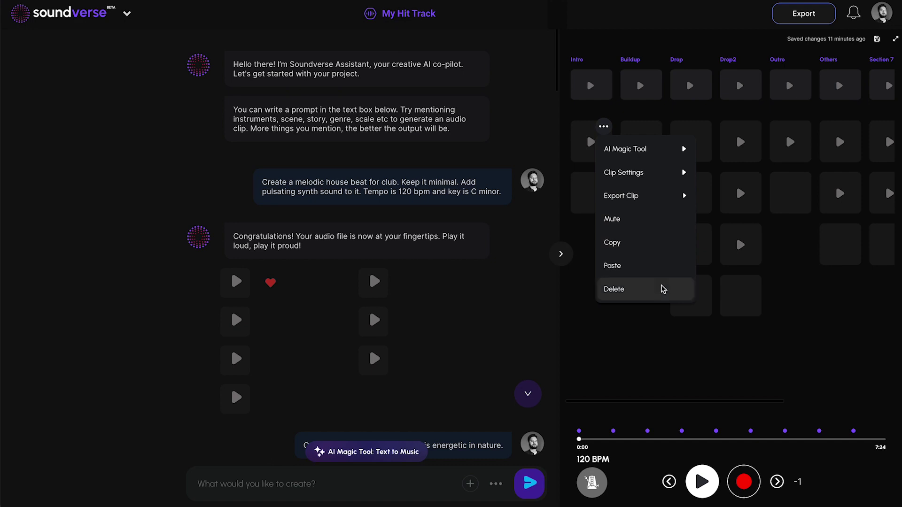
{"action": "left_click", "coordinate": [663, 289]}
{"action": "left_click_drag", "start_coordinate": [620, 176], "coordinate": [735, 177]}
- Drop the clip into Drop2's third row and open the Explore page
{"action": "left_click", "coordinate": [127, 13]}
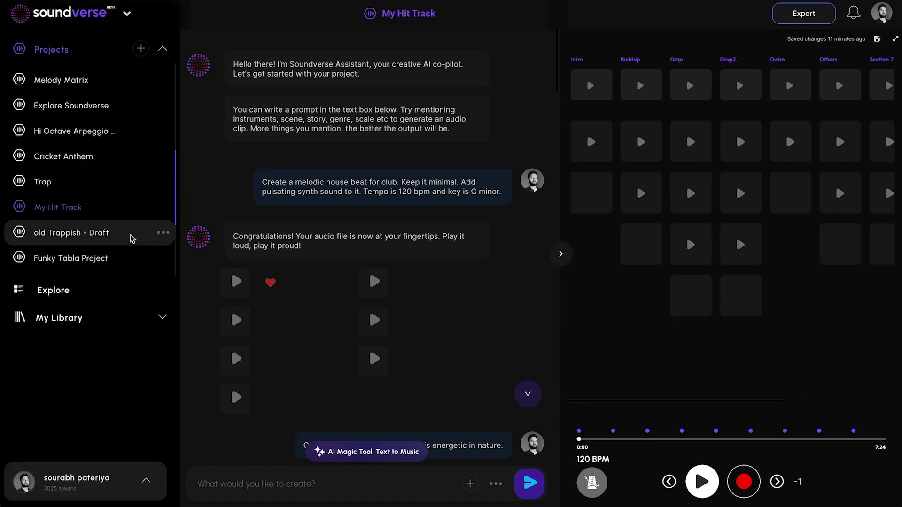
{"action": "scroll", "coordinate": [132, 238], "scroll_direction": "down", "scroll_amount": 2}
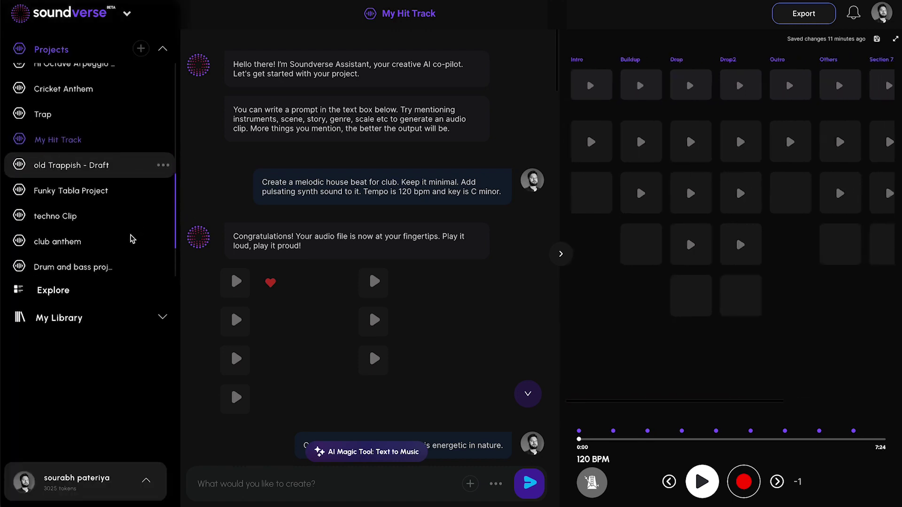
{"action": "left_click", "coordinate": [60, 299]}
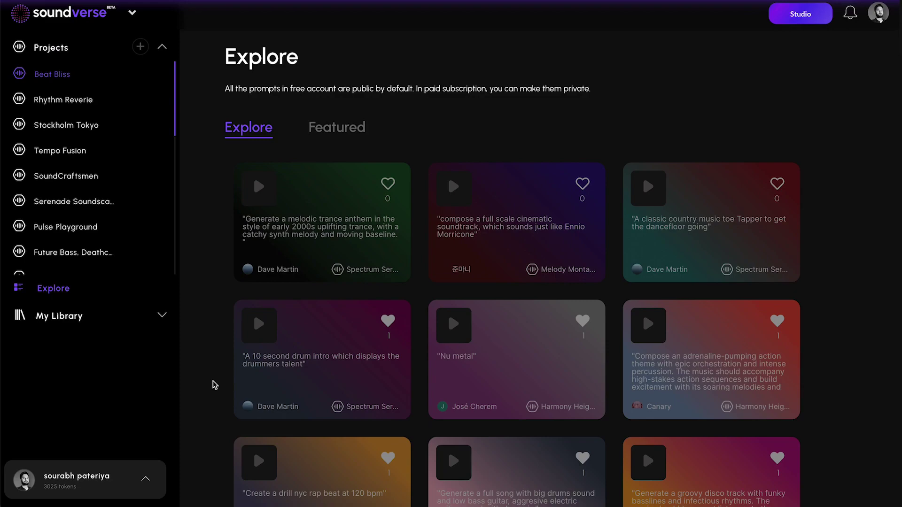
{"action": "scroll", "coordinate": [214, 385], "scroll_direction": "down", "scroll_amount": 15}
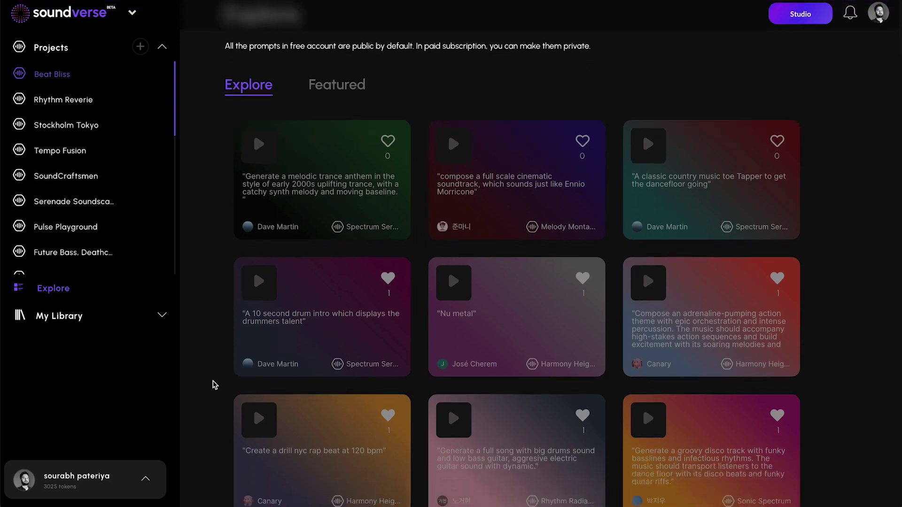
{"action": "scroll", "coordinate": [215, 385], "scroll_direction": "down", "scroll_amount": 5}
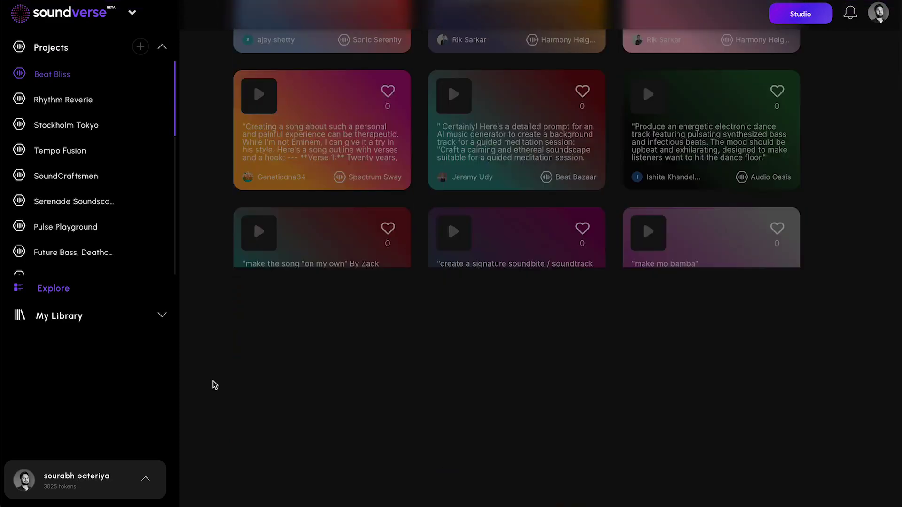
{"action": "scroll", "coordinate": [215, 386], "scroll_direction": "up", "scroll_amount": 4}
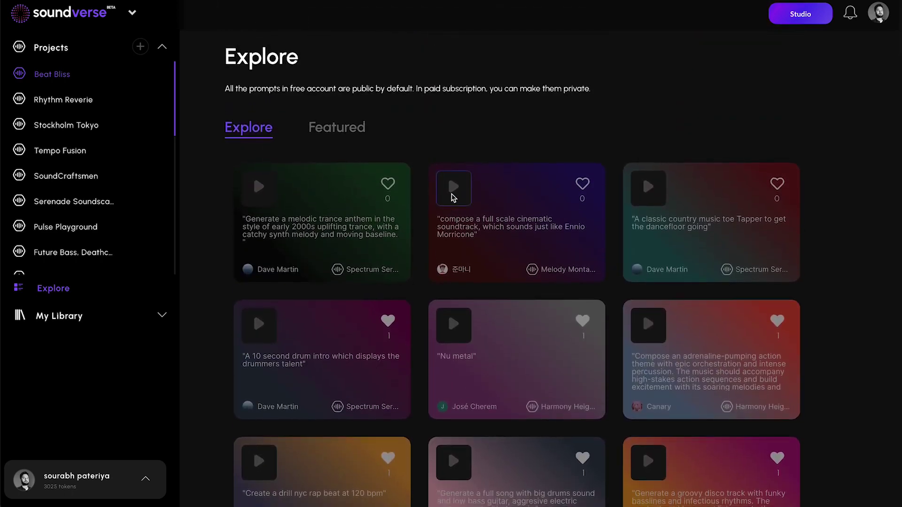
- In Featured picks, preview the tabla backing track and the dynamic trap beat
{"action": "left_click", "coordinate": [341, 135]}
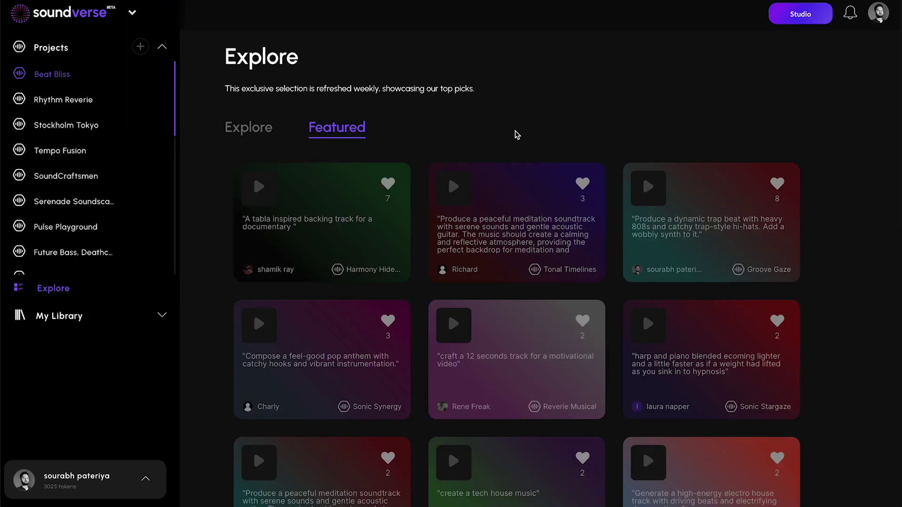
{"action": "scroll", "coordinate": [516, 135], "scroll_direction": "down", "scroll_amount": 3}
{"action": "scroll", "coordinate": [517, 135], "scroll_direction": "up", "scroll_amount": 2}
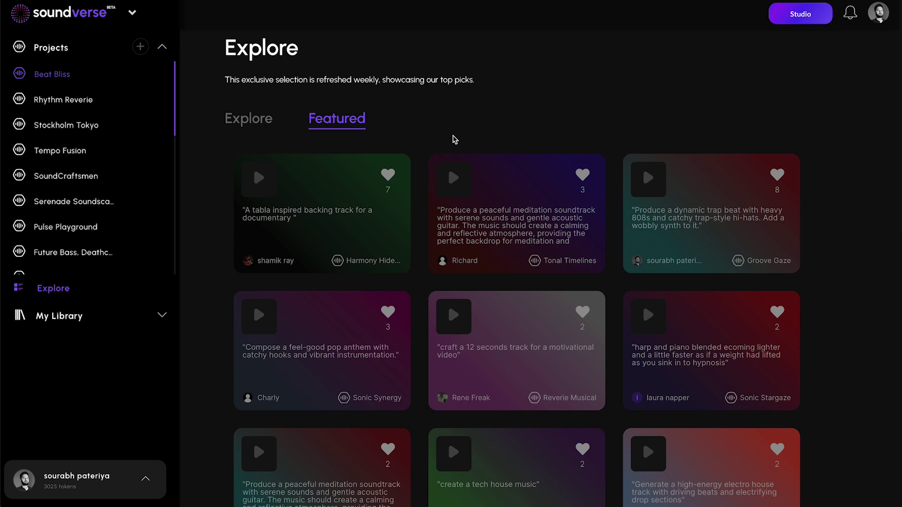
{"action": "left_click", "coordinate": [265, 192]}
{"action": "left_click", "coordinate": [657, 197]}
{"action": "left_click", "coordinate": [657, 196]}
- Expand the My Library section in the sidebar
{"action": "scroll", "coordinate": [844, 369], "scroll_direction": "down", "scroll_amount": 5}
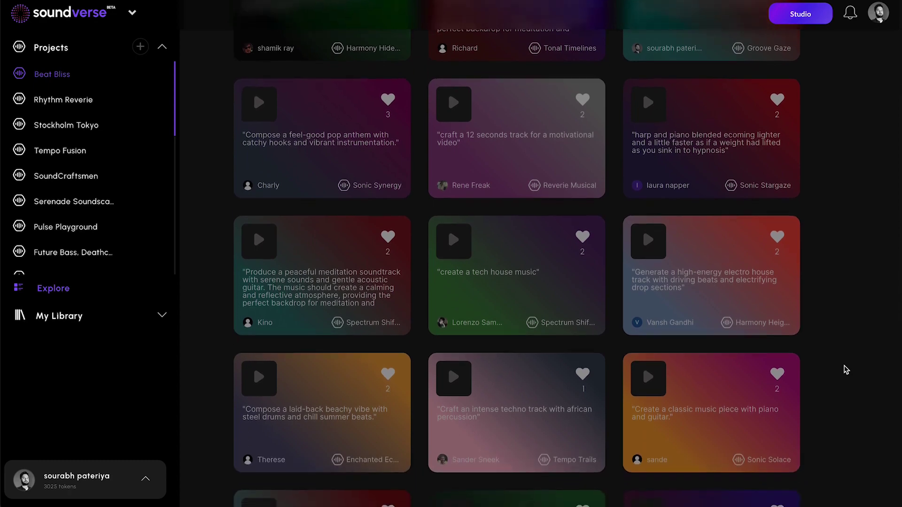
{"action": "scroll", "coordinate": [845, 370], "scroll_direction": "down", "scroll_amount": 8}
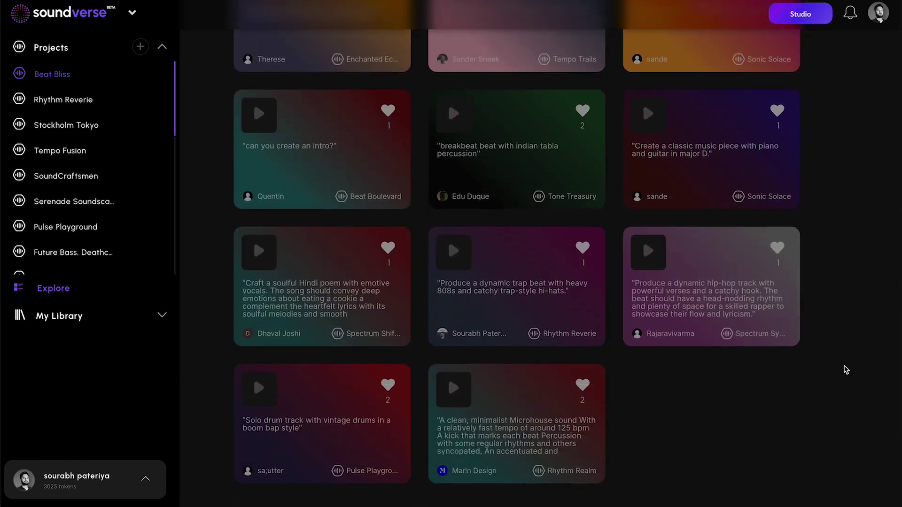
{"action": "scroll", "coordinate": [845, 369], "scroll_direction": "up", "scroll_amount": 9}
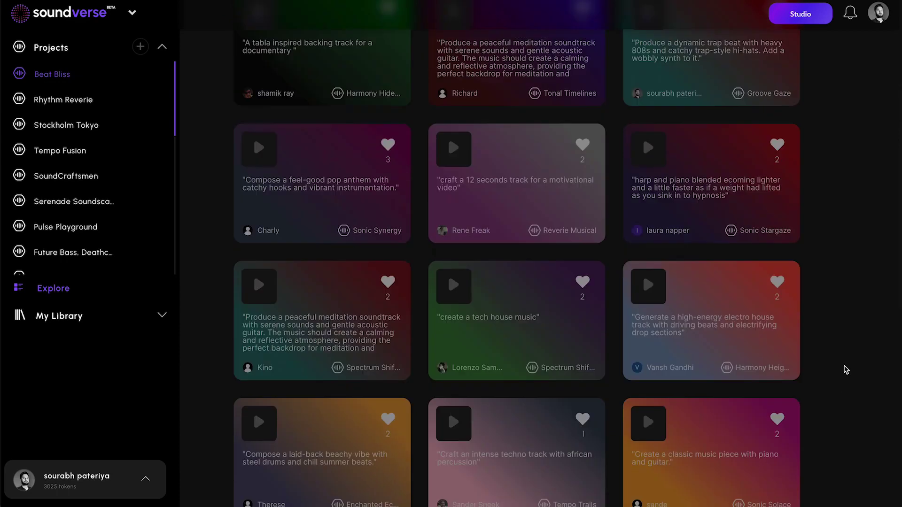
{"action": "scroll", "coordinate": [846, 370], "scroll_direction": "up", "scroll_amount": 4}
{"action": "left_click", "coordinate": [81, 317]}
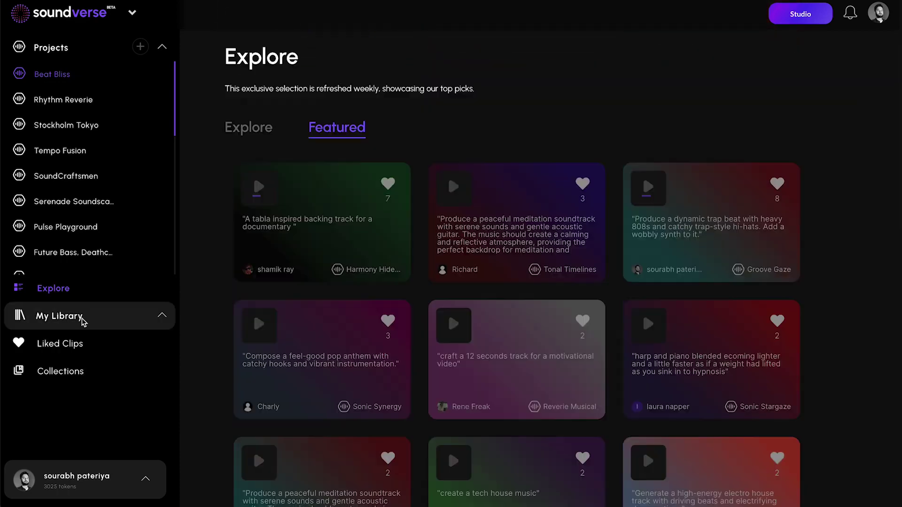
- Open the Liked Clips library and scroll through it
{"action": "left_click", "coordinate": [83, 347]}
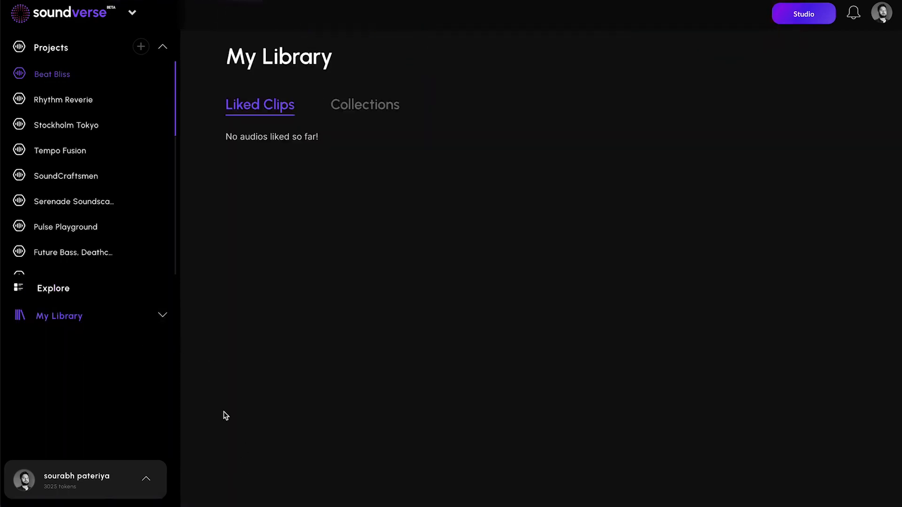
{"action": "scroll", "coordinate": [852, 385], "scroll_direction": "down", "scroll_amount": 4}
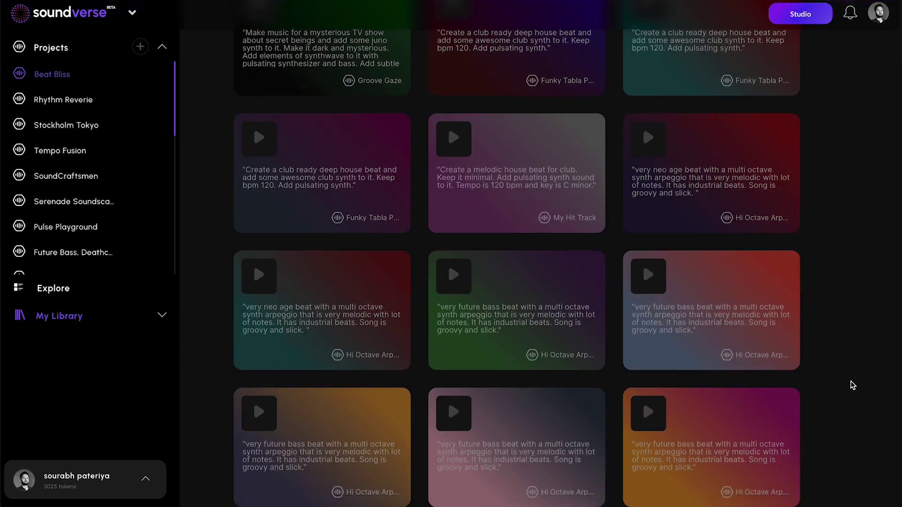
{"action": "scroll", "coordinate": [853, 385], "scroll_direction": "down", "scroll_amount": 2}
- Open My Account from the profile menu and show the Project Settings page
{"action": "left_click", "coordinate": [146, 479]}
{"action": "left_click", "coordinate": [145, 392]}
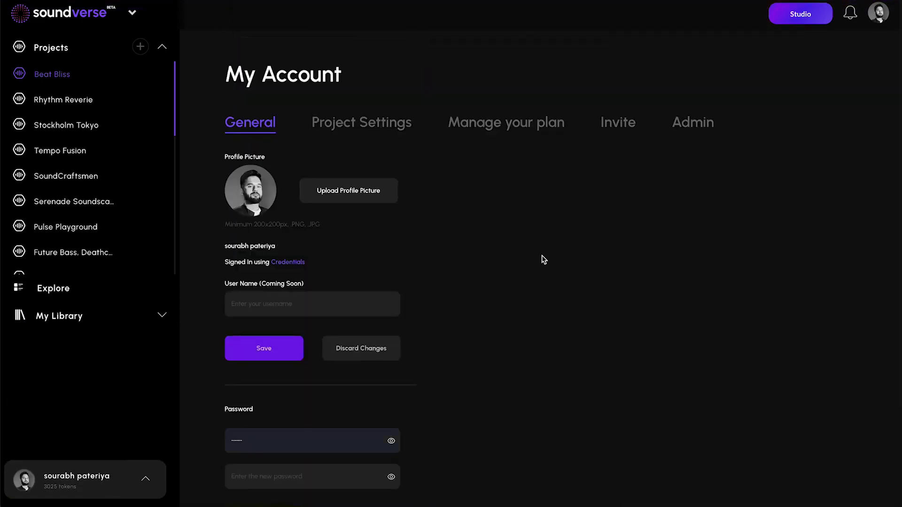
{"action": "left_click", "coordinate": [368, 126]}
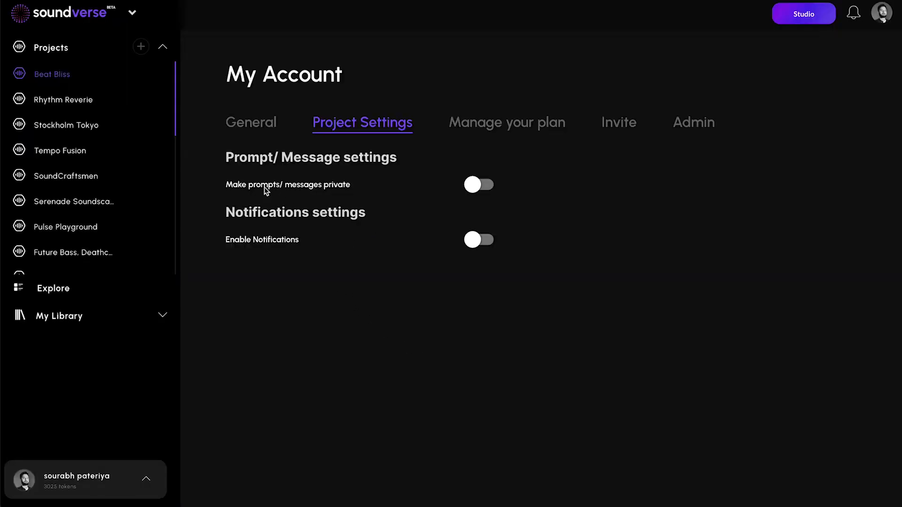